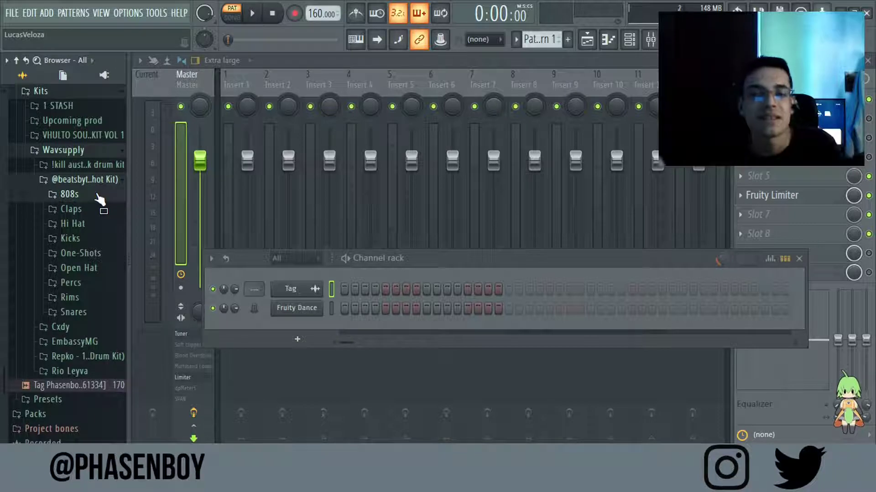
# Load Tuner into the first effect slot of the Master mixer track and turn on its bass mode.
pyautogui.moveTo(97, 165); pyautogui.dragTo(379, 207)
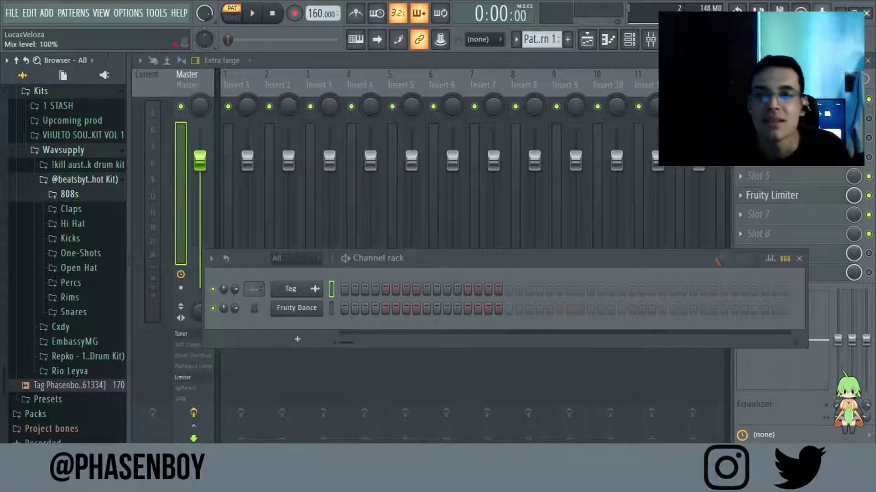
pyautogui.click(740, 99)
pyautogui.click(739, 100)
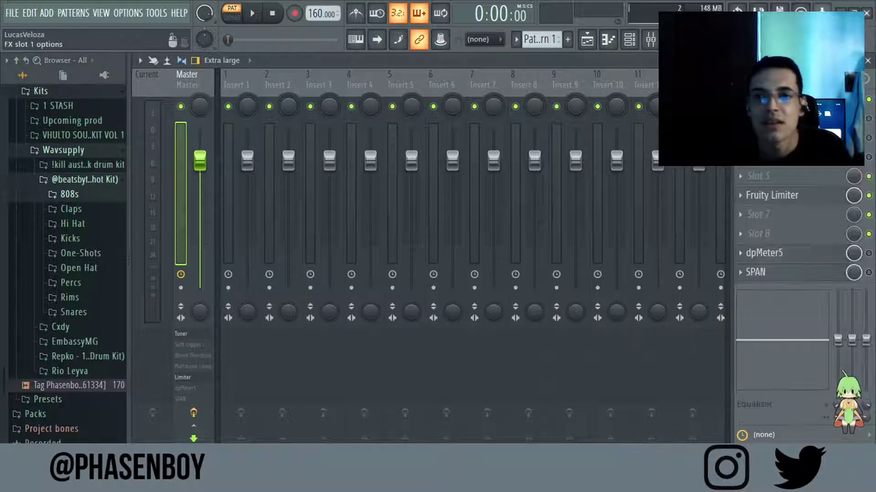
pyautogui.click(740, 99)
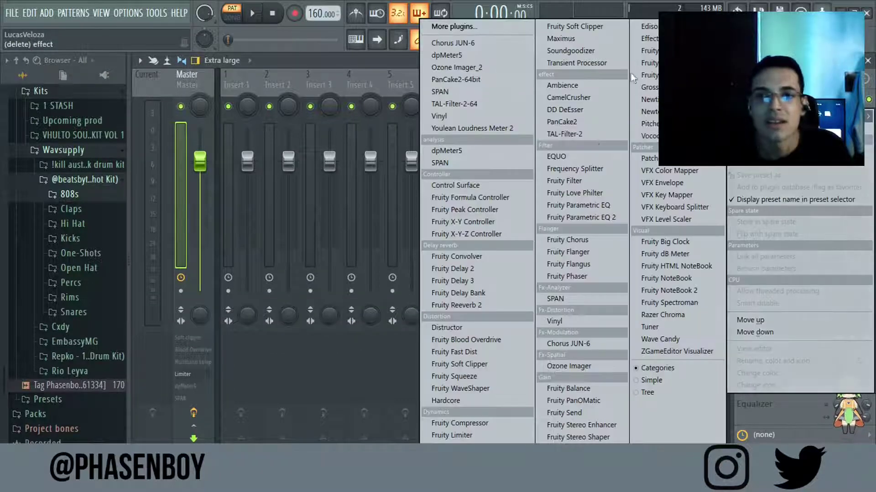
pyautogui.click(658, 332)
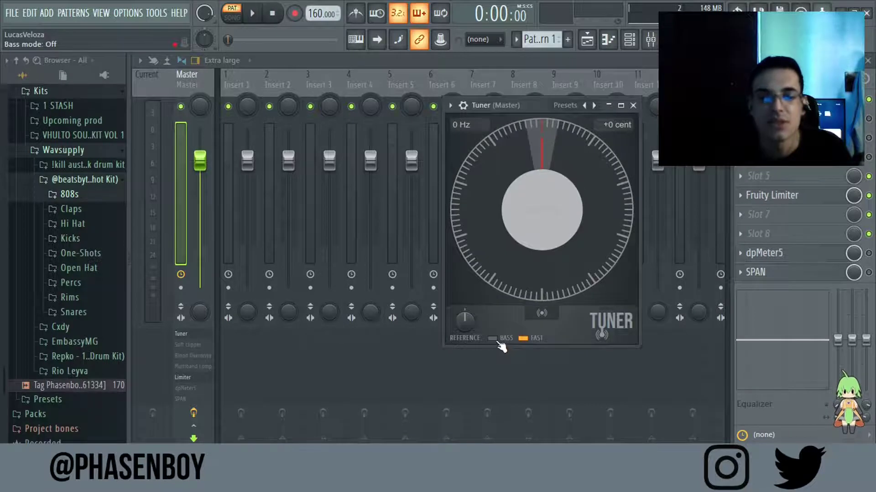
# Preview the trav drippy, family and comedown samples from the 808s folder while watching the Tuner.
pyautogui.click(59, 191)
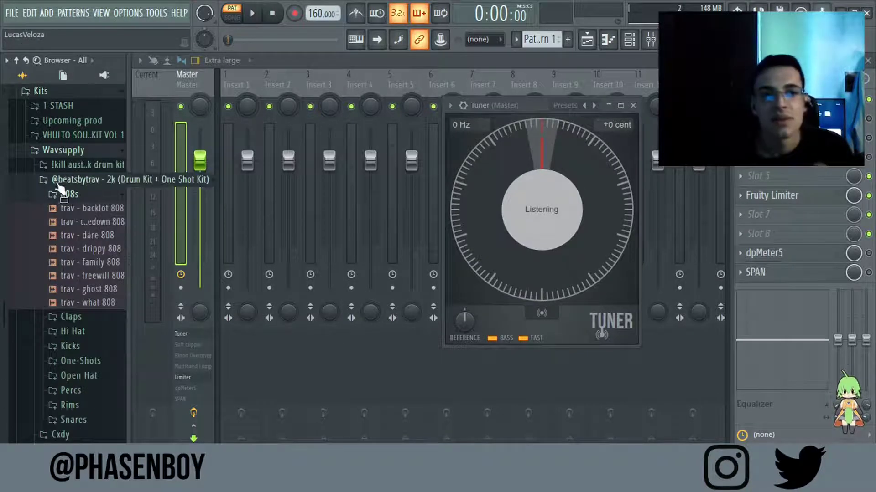
pyautogui.click(102, 251)
pyautogui.click(91, 264)
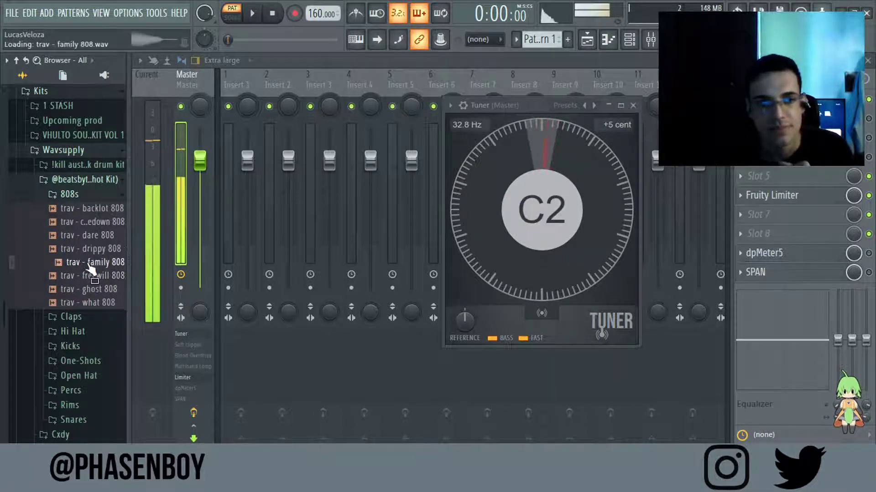
pyautogui.click(90, 222)
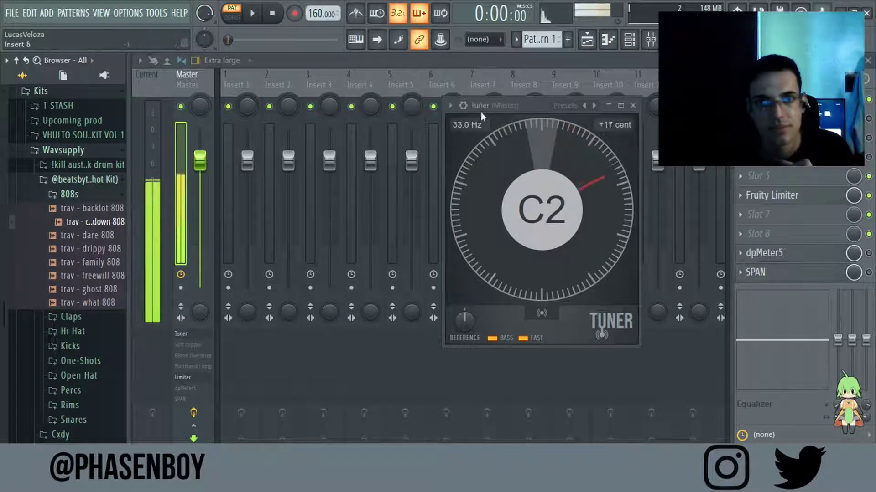
# Add the trav - comedown 808 sample to the channel rack as a new channel below Fruity Dance.
pyautogui.click(638, 40)
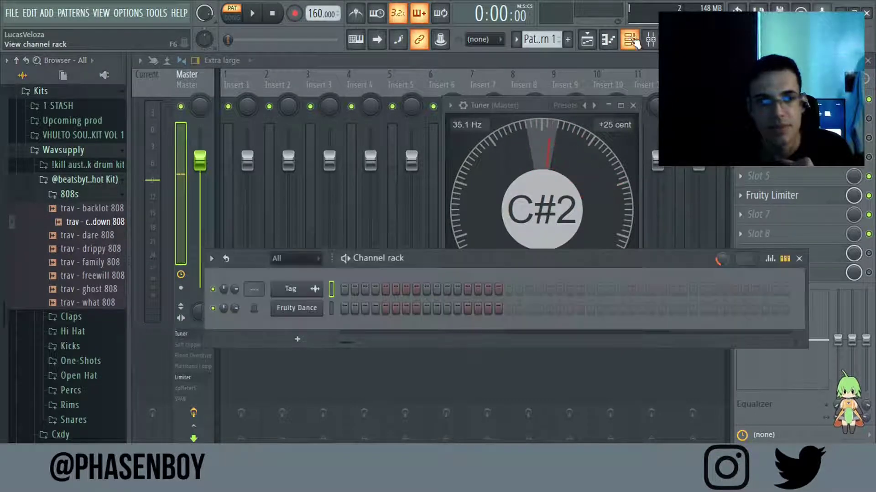
pyautogui.click(297, 264)
pyautogui.click(298, 275)
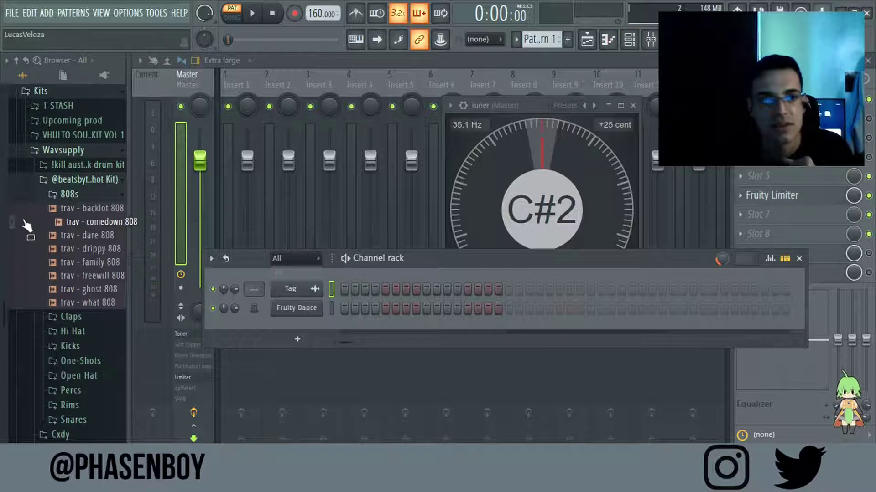
pyautogui.moveTo(95, 222); pyautogui.dragTo(250, 326)
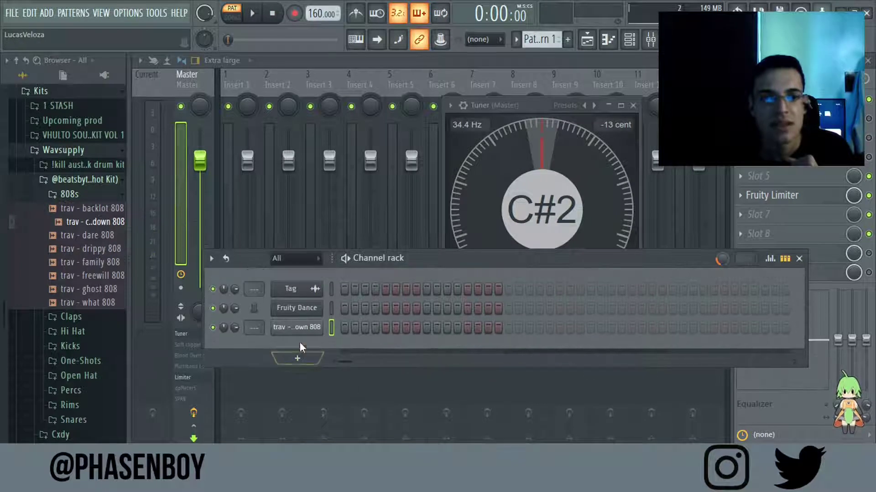
pyautogui.moveTo(407, 264); pyautogui.dragTo(387, 186)
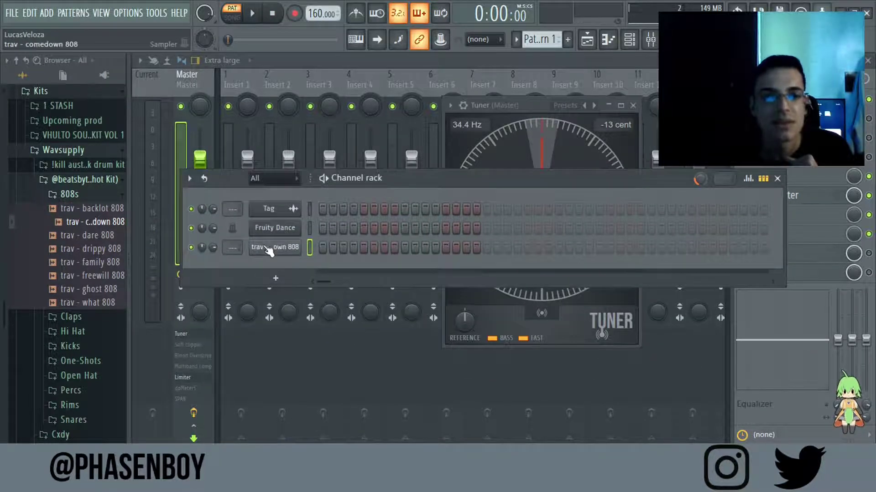
# Set the root note of the trav - comedown 808 channel to C#5 and close its settings.
pyautogui.click(271, 248)
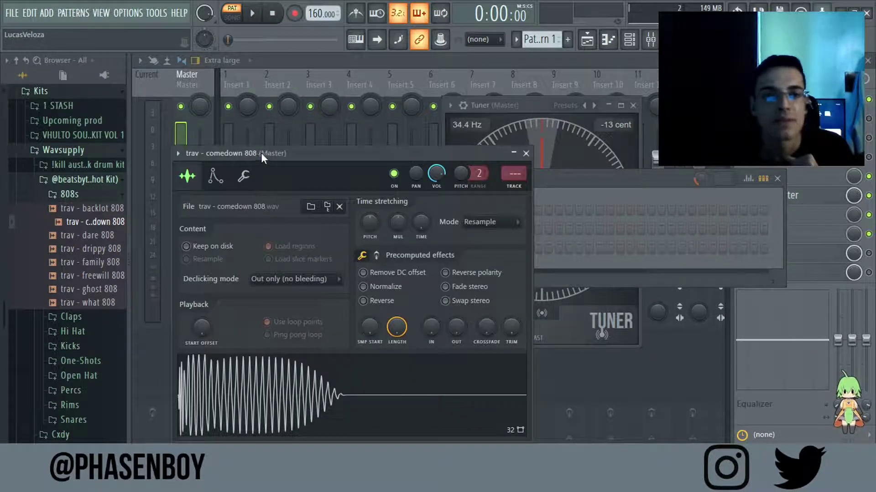
pyautogui.moveTo(261, 152); pyautogui.dragTo(421, 95)
pyautogui.click(379, 119)
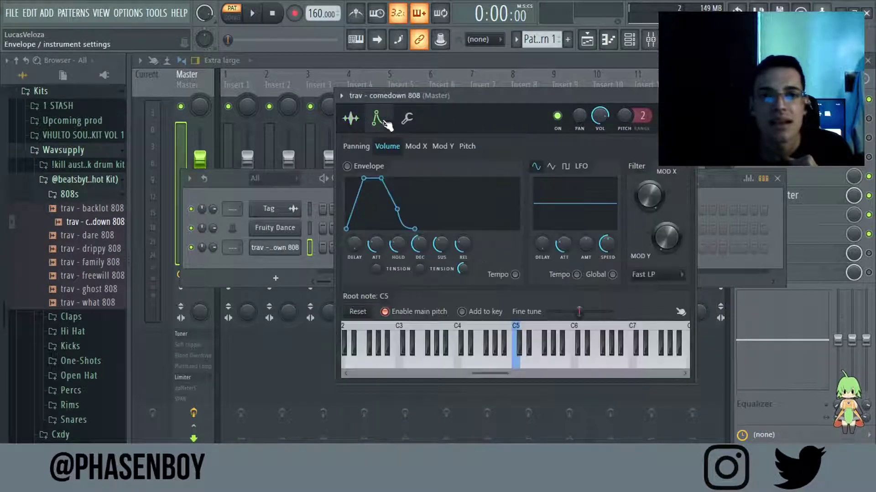
pyautogui.click(522, 351)
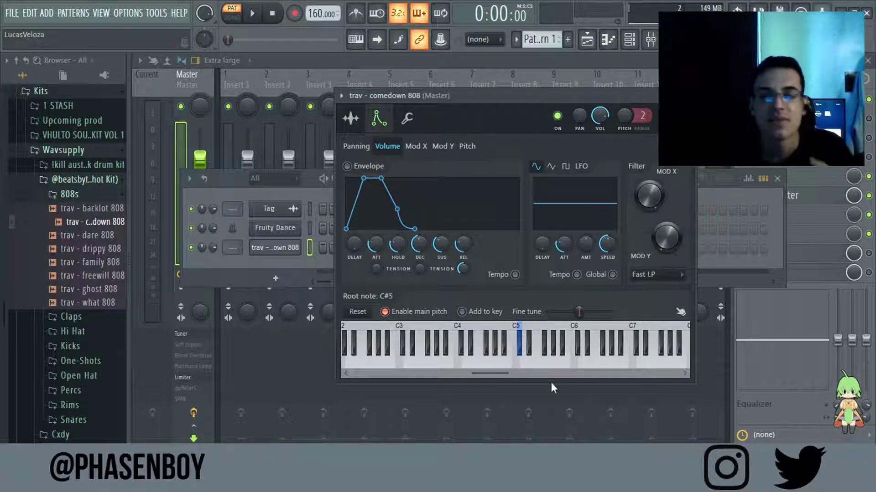
pyautogui.click(568, 364)
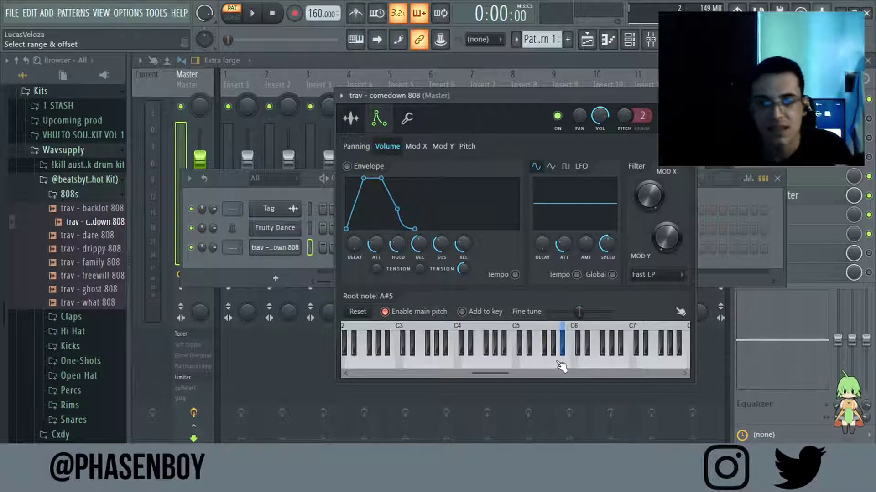
pyautogui.moveTo(561, 365); pyautogui.dragTo(500, 362)
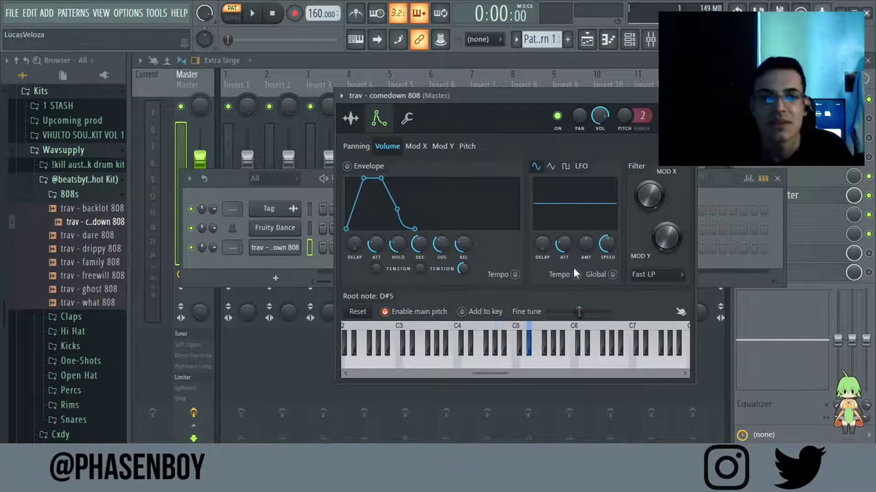
pyautogui.click(520, 349)
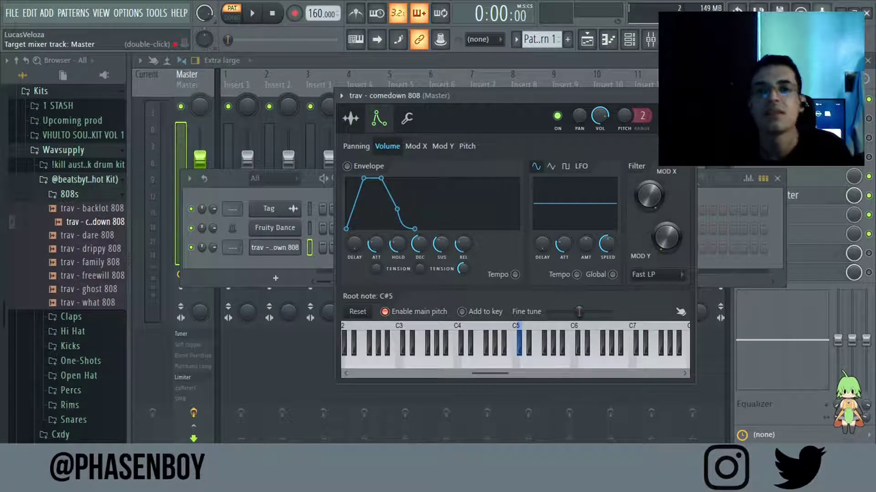
pyautogui.click(688, 95)
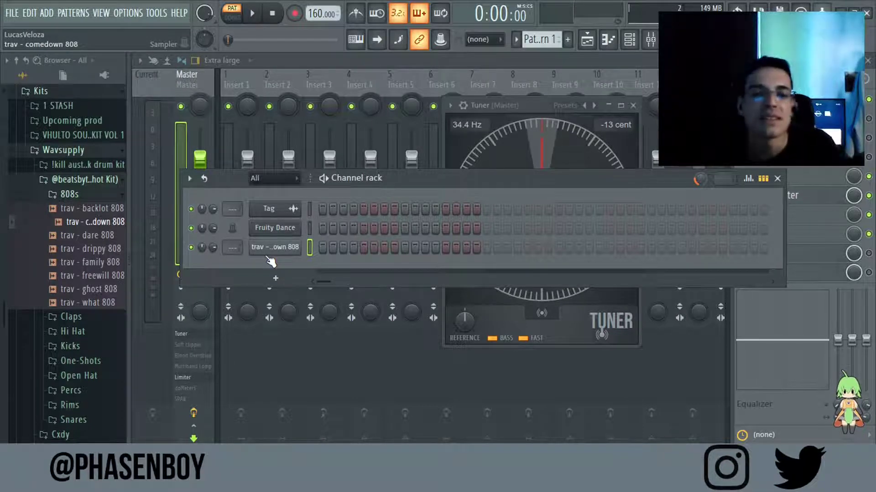
# Make the comedown 808 channel cut itself, and play a test pattern with hits on steps 1, 7 and 13.
pyautogui.rightClick(294, 250)
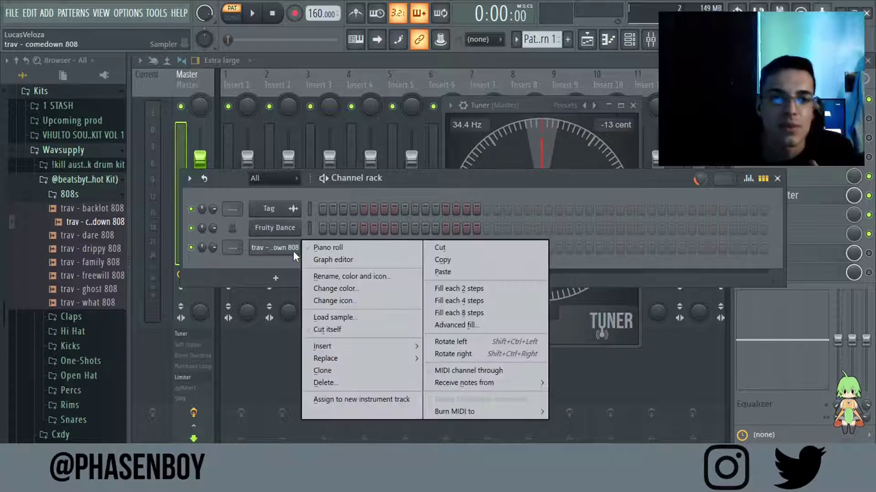
pyautogui.click(318, 332)
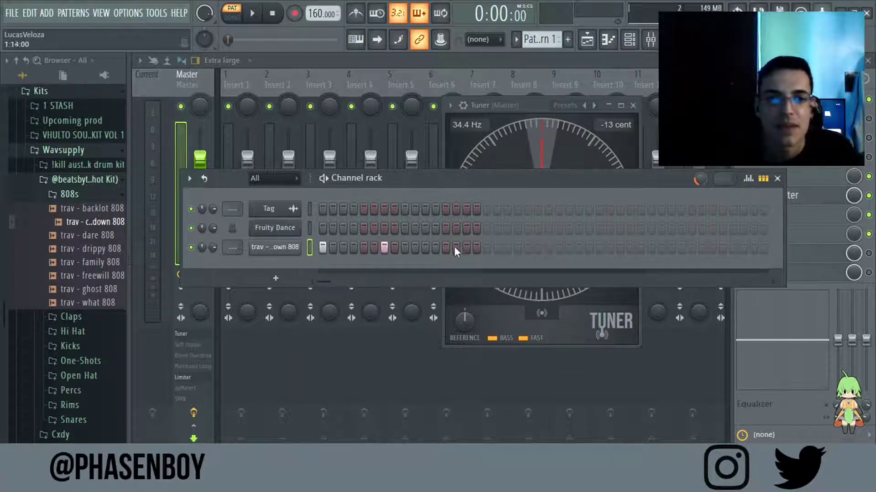
pyautogui.click(252, 15)
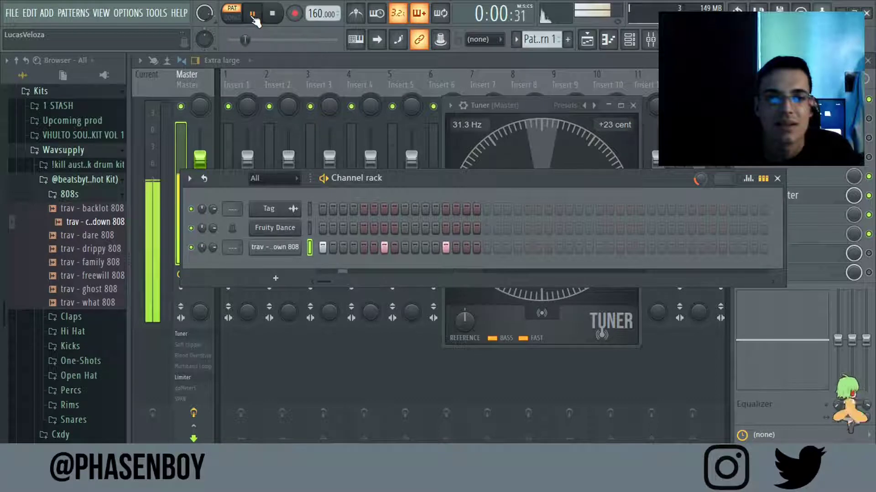
pyautogui.click(272, 14)
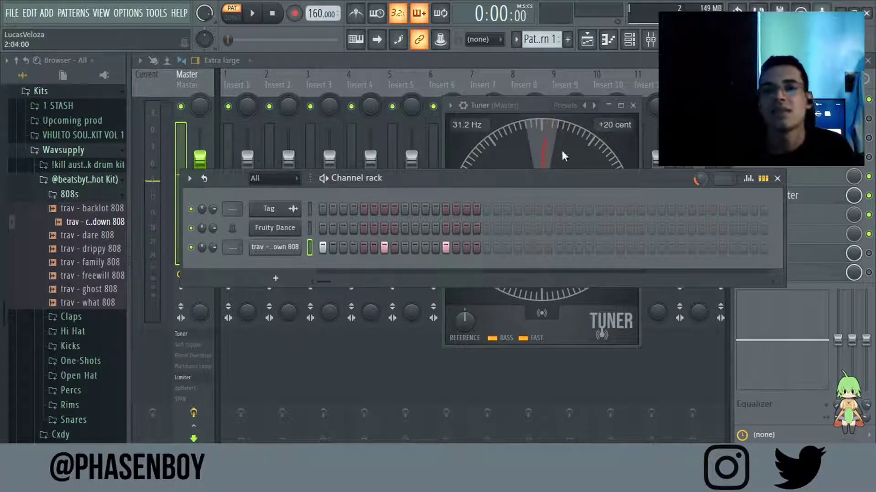
# Delete the second and third C5 notes of the comedown 808 in the piano roll, keeping only the first.
pyautogui.click(671, 39)
pyautogui.click(609, 39)
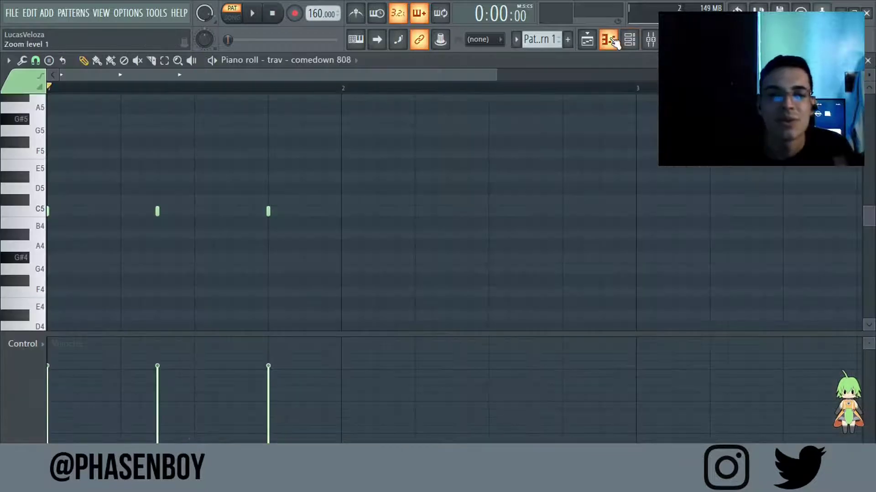
pyautogui.rightClick(158, 211)
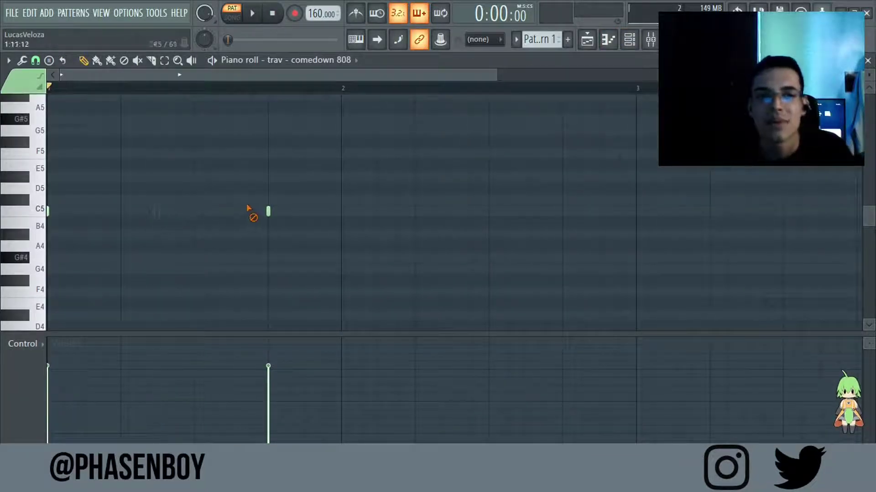
# Enable the comedown 808's volume envelope with hold at 100% and attack, decay, sustain and release at minimum.
pyautogui.click(629, 39)
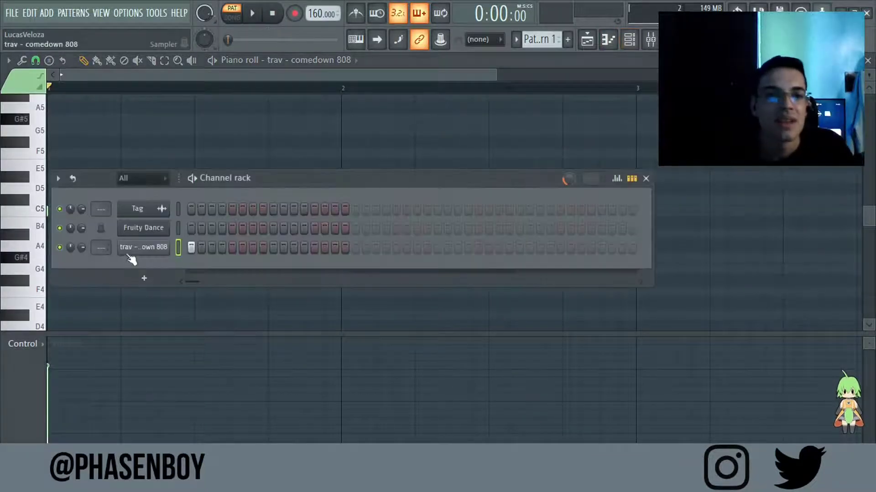
pyautogui.click(137, 251)
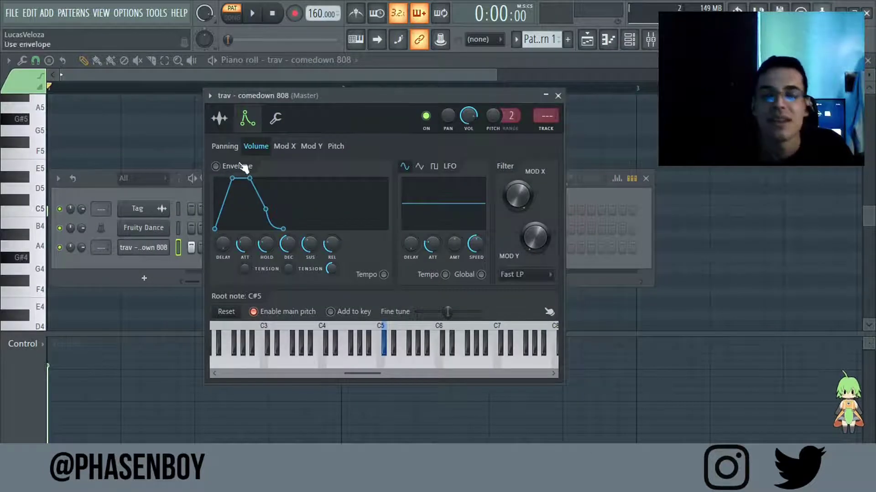
pyautogui.click(224, 146)
pyautogui.click(256, 147)
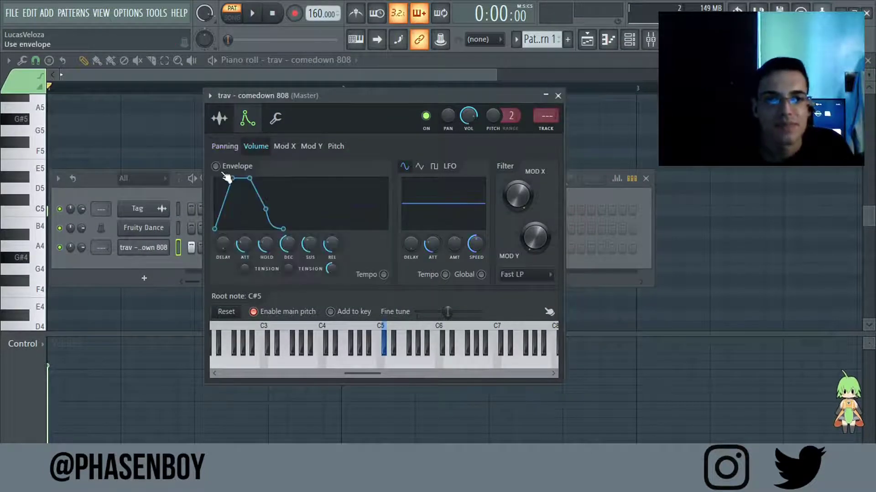
pyautogui.moveTo(245, 245); pyautogui.dragTo(245, 265)
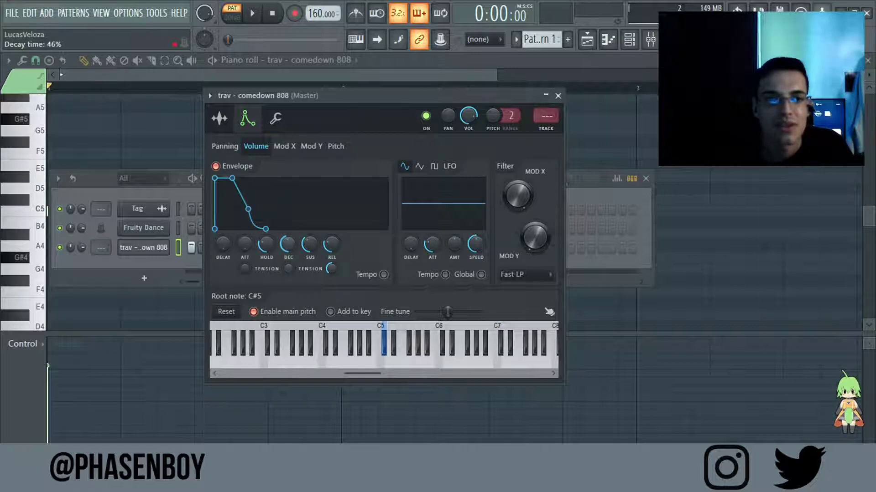
pyautogui.moveTo(289, 245); pyautogui.dragTo(288, 265)
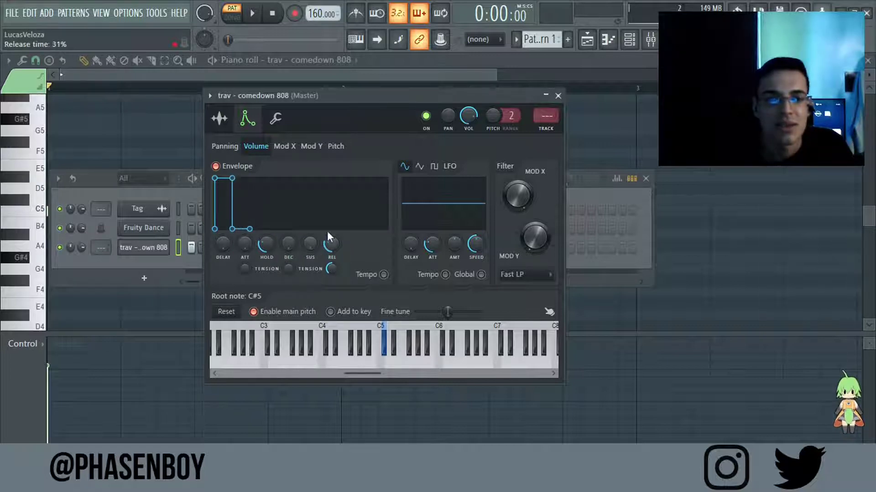
pyautogui.moveTo(330, 242); pyautogui.dragTo(330, 262)
pyautogui.moveTo(267, 245); pyautogui.dragTo(270, 196)
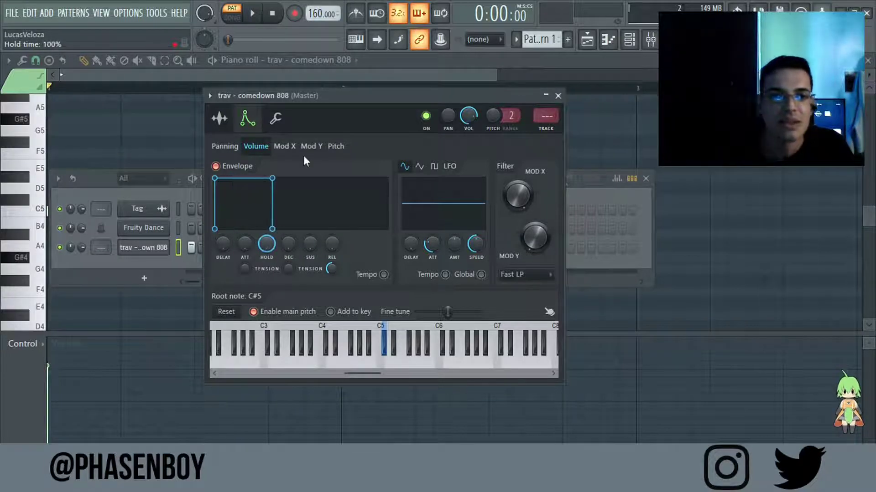
pyautogui.click(557, 96)
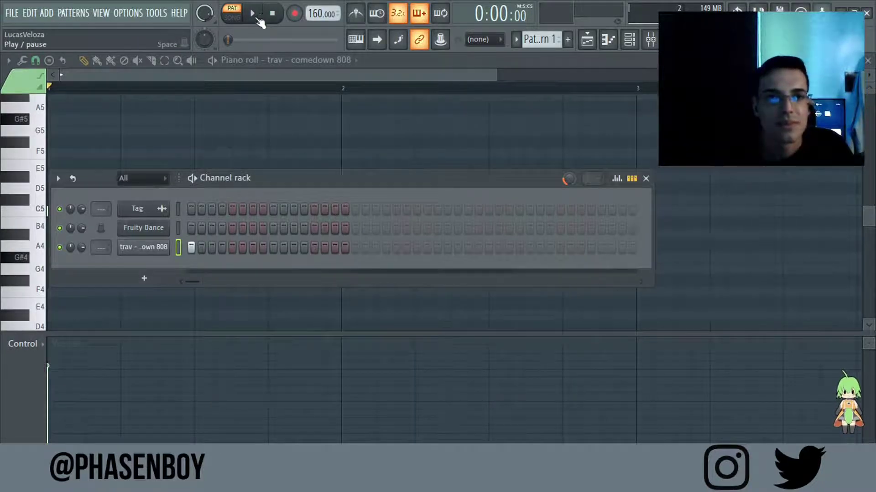
# Lengthen the comedown 808's C5 note to three steps during playback, stop, and bring back the channel rack.
pyautogui.click(256, 18)
pyautogui.click(240, 76)
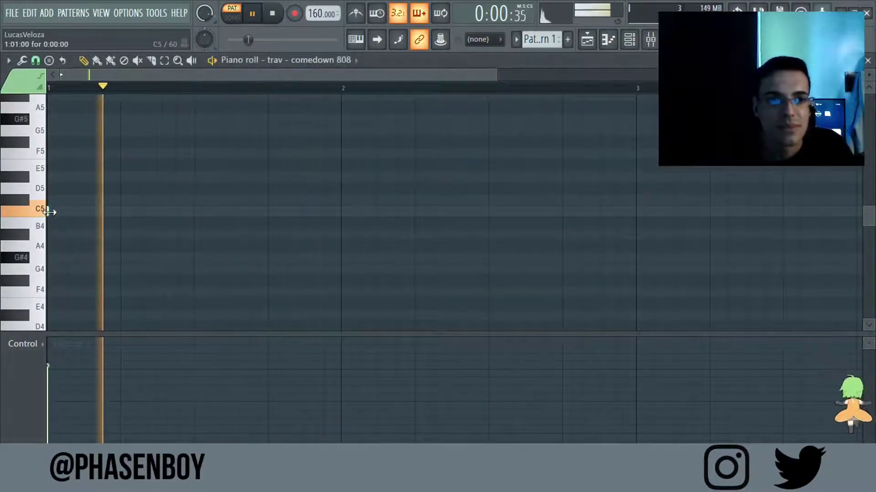
pyautogui.moveTo(50, 212)
pyautogui.mouseDown()
pyautogui.moveTo(186, 215)
pyautogui.moveTo(168, 224)
pyautogui.moveTo(86, 218)
pyautogui.moveTo(172, 210)
pyautogui.moveTo(101, 212)
pyautogui.mouseUp()
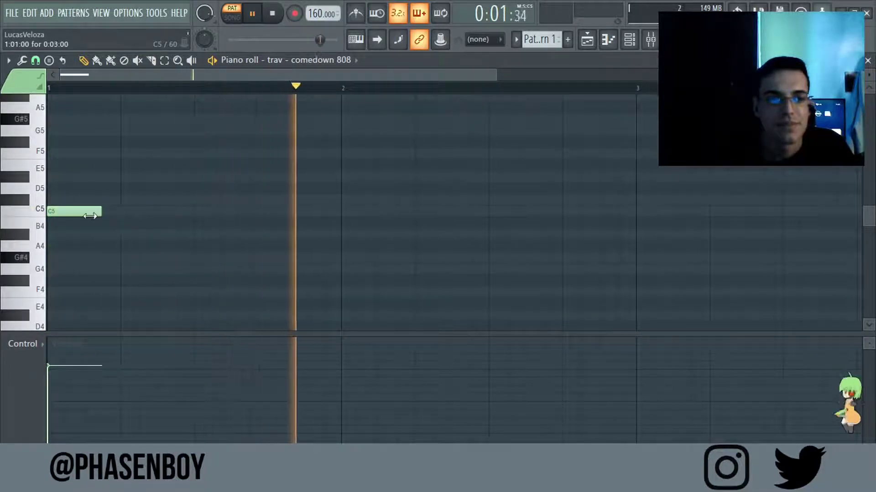
pyautogui.click(261, 14)
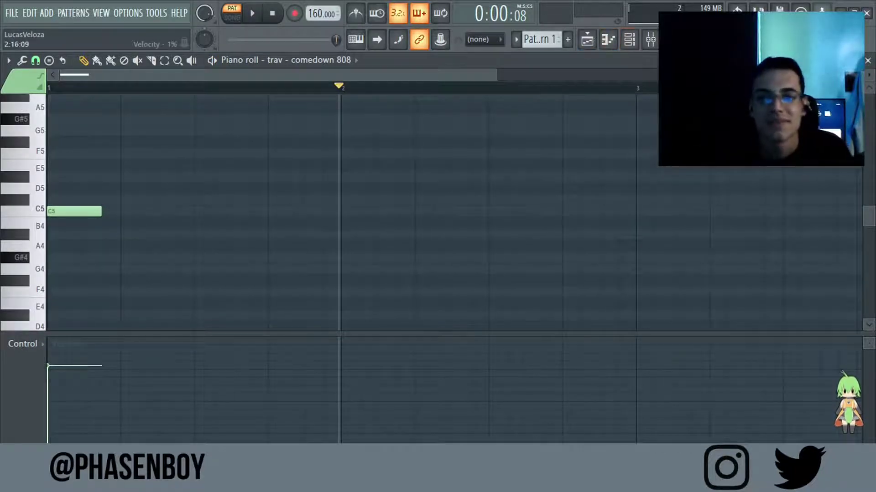
pyautogui.click(629, 39)
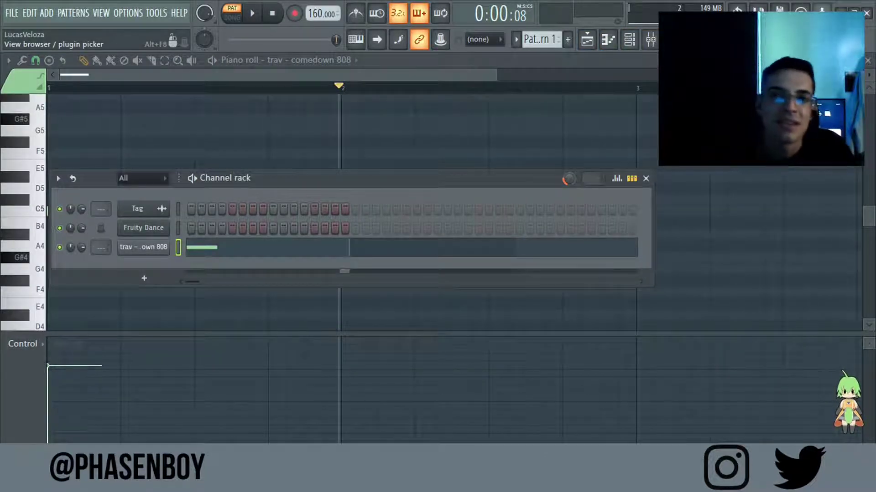
# Preview the kit's hi-hat samples in the browser, and add trav - sickomode HH as a new channel.
pyautogui.click(672, 39)
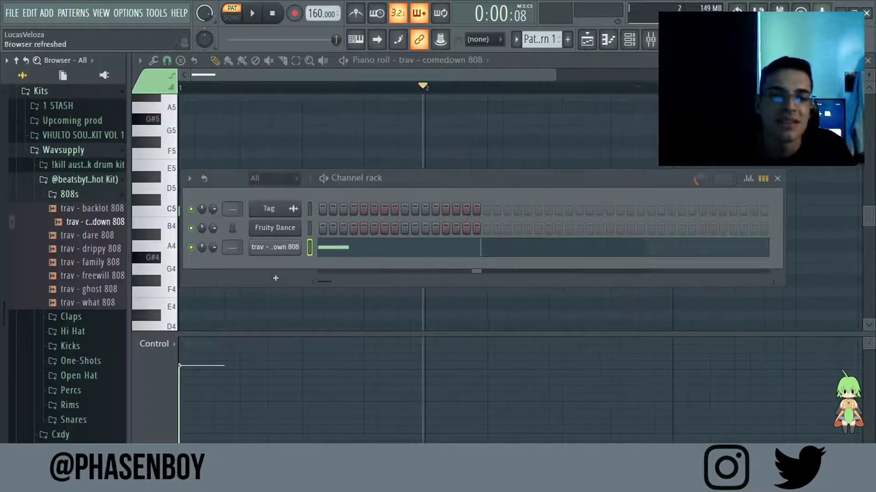
pyautogui.click(65, 194)
pyautogui.click(77, 225)
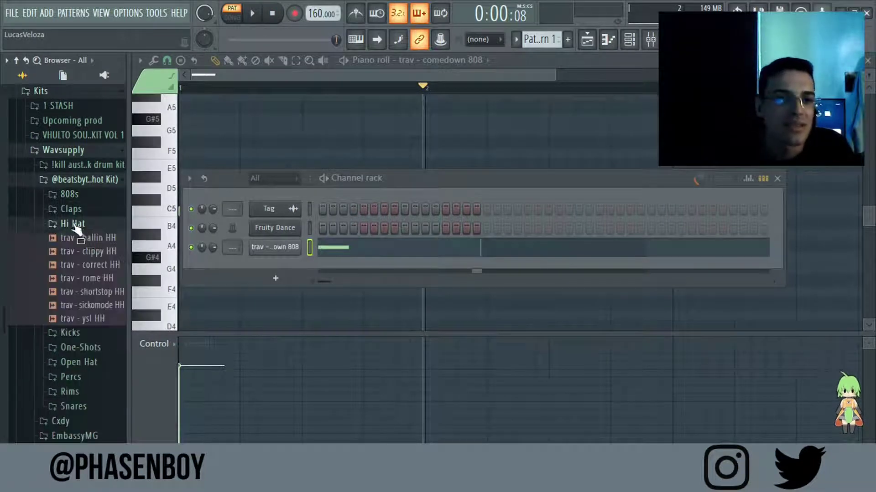
pyautogui.click(73, 251)
pyautogui.click(91, 278)
pyautogui.click(95, 292)
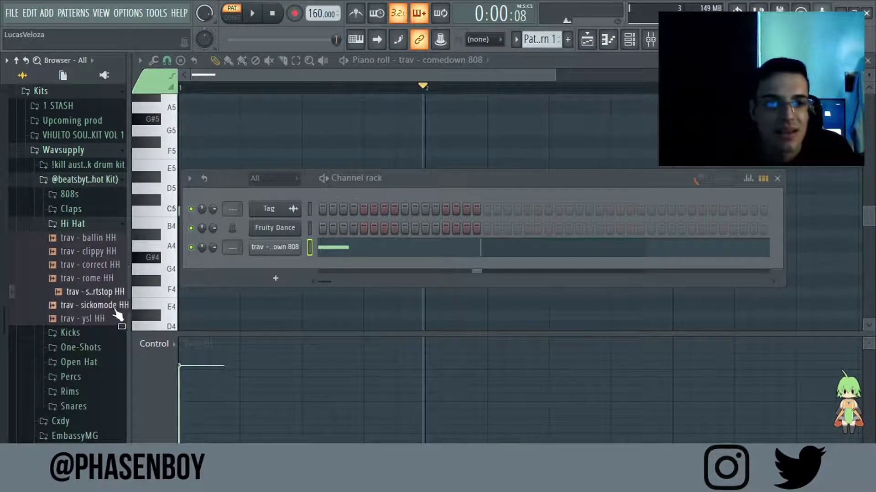
pyautogui.click(102, 305)
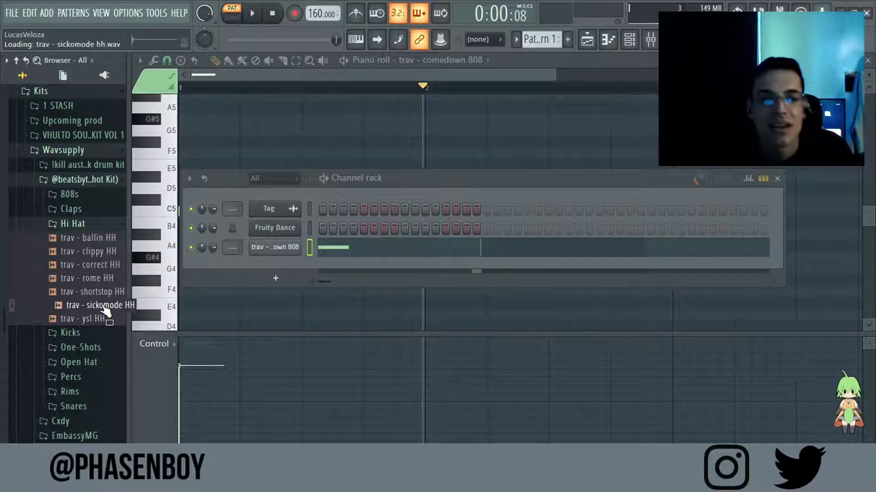
pyautogui.moveTo(103, 306); pyautogui.dragTo(288, 267)
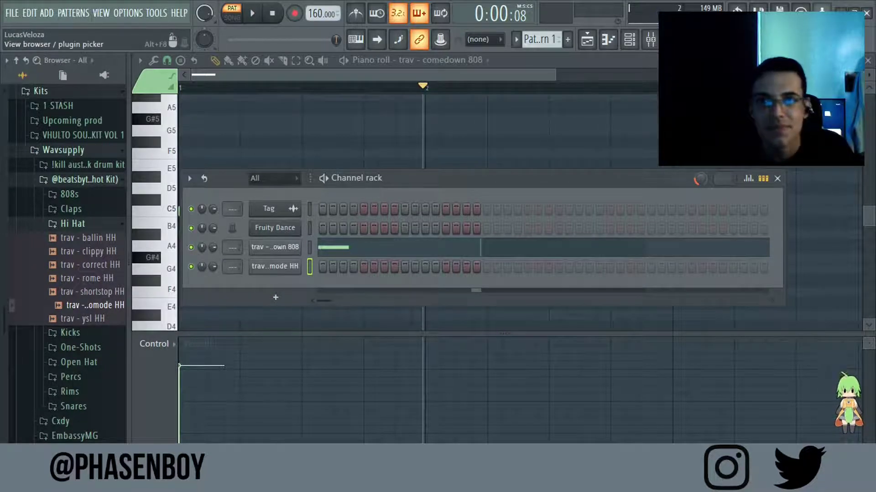
pyautogui.hotkey('alt', 'F8')
# Fill the sickomode hi-hat on every second step and play the pattern with the comedown 808 muted.
pyautogui.rightClick(145, 269)
pyautogui.click(301, 307)
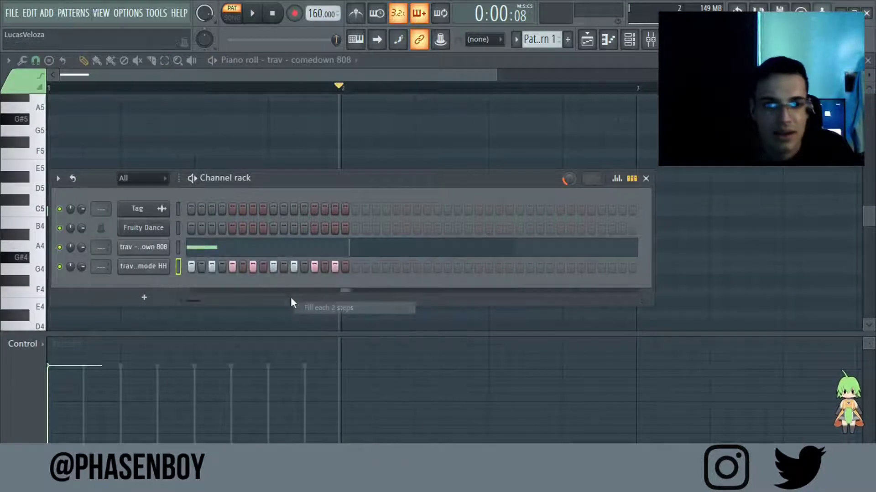
pyautogui.click(254, 14)
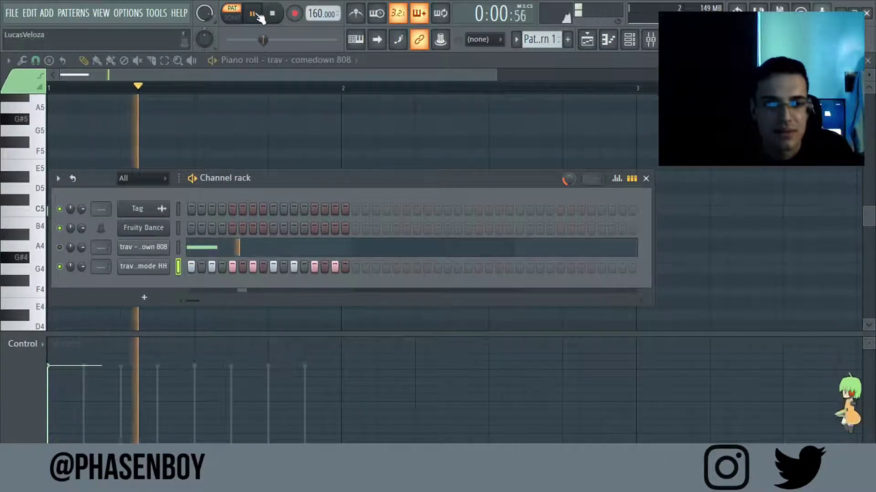
# Stop playback and draw a C#5 note in the sickomode hi-hat's piano roll, spanning from the second hit to the third.
pyautogui.click(646, 178)
pyautogui.click(629, 41)
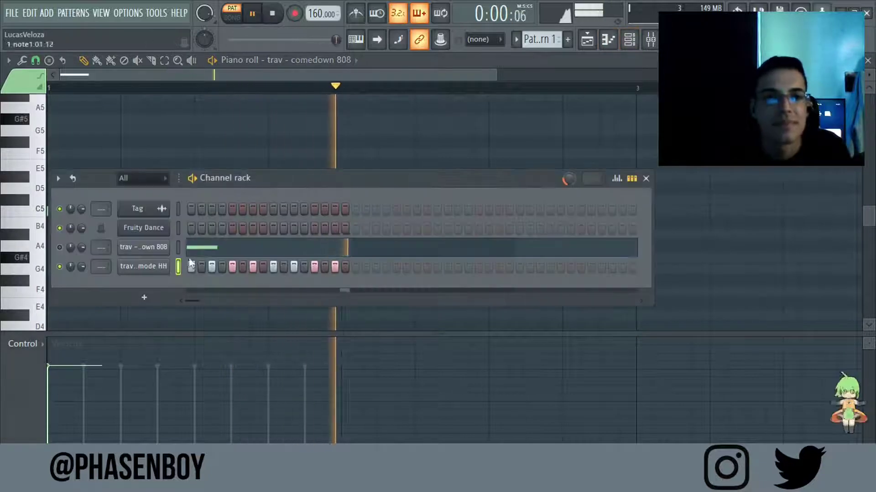
pyautogui.click(609, 40)
pyautogui.click(252, 14)
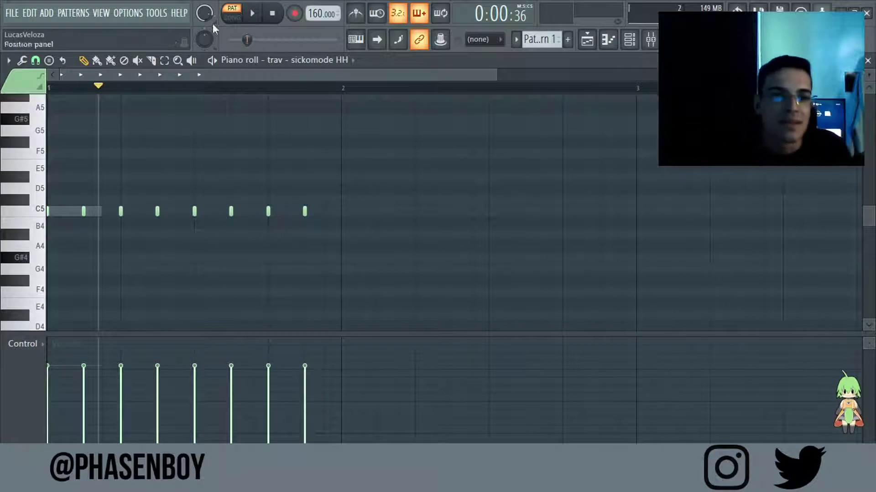
pyautogui.scroll(3, 86, 182)
pyautogui.hscroll(-2, 173, 82)
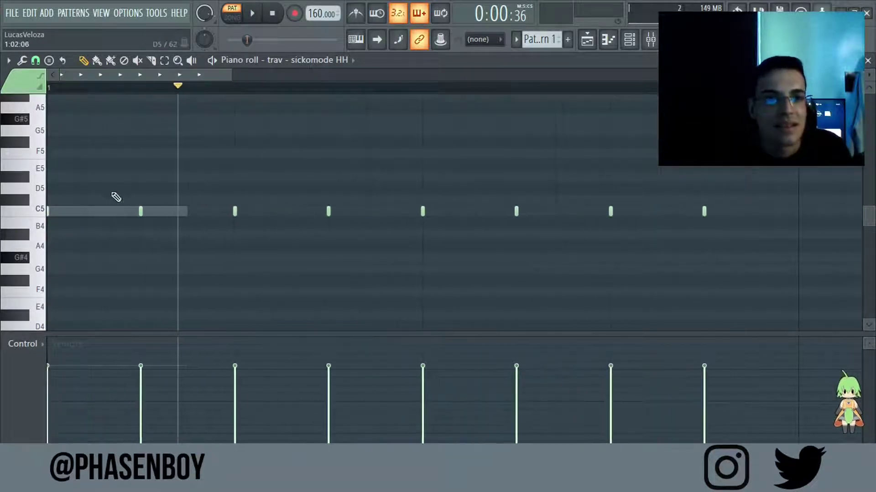
pyautogui.moveTo(147, 200)
pyautogui.mouseDown()
pyautogui.moveTo(261, 196)
pyautogui.moveTo(158, 213)
pyautogui.moveTo(286, 197)
pyautogui.moveTo(250, 196)
pyautogui.moveTo(299, 198)
pyautogui.moveTo(195, 197)
pyautogui.moveTo(219, 197)
pyautogui.moveTo(203, 241)
pyautogui.mouseUp()
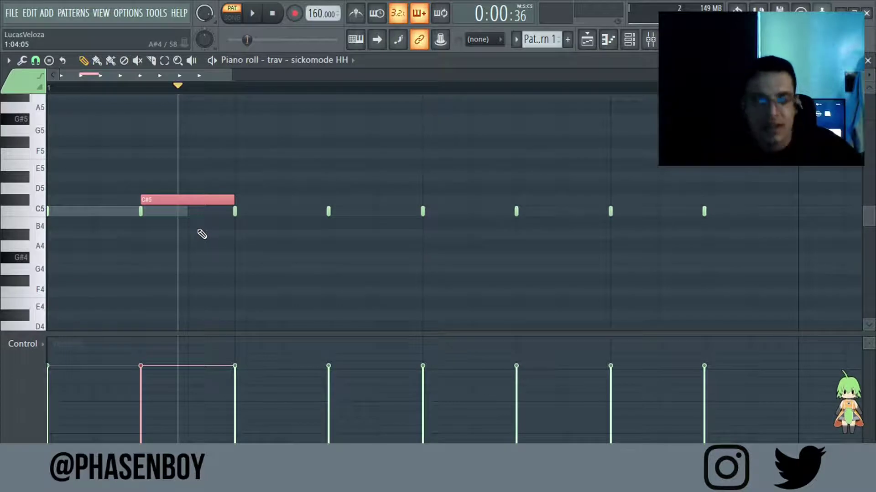
# Chop the C#5 hi-hat note into four equal notes and delete the last one.
pyautogui.hotkey('ctrl', 'u')
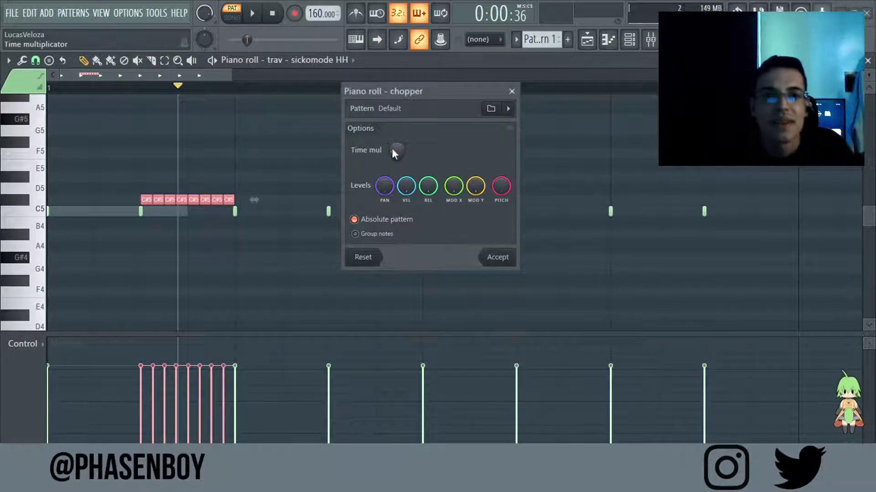
pyautogui.moveTo(394, 151)
pyautogui.mouseDown()
pyautogui.moveTo(395, 160)
pyautogui.moveTo(396, 141)
pyautogui.moveTo(396, 163)
pyautogui.moveTo(396, 154)
pyautogui.mouseUp()
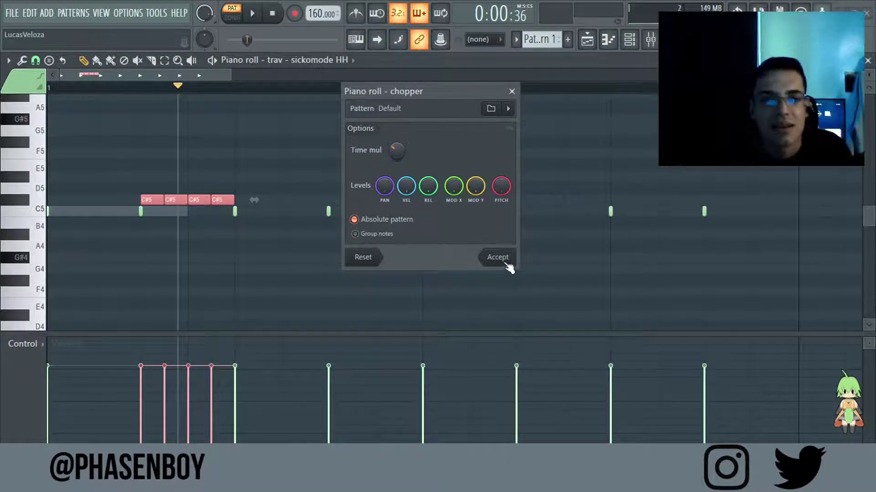
pyautogui.click(498, 258)
pyautogui.moveTo(180, 88); pyautogui.dragTo(180, 88)
pyautogui.rightClick(222, 200)
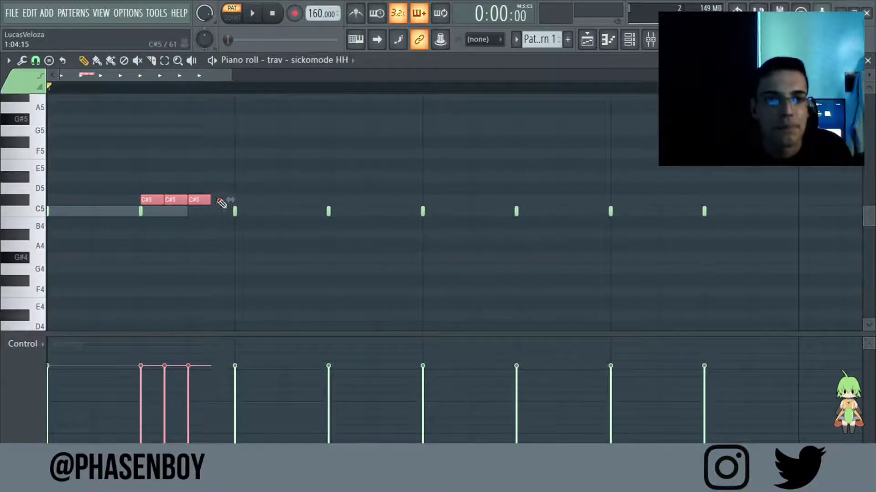
# Shape the velocities of the three C#5 hi-hat notes into a rising ramp and play the pattern.
pyautogui.moveTo(149, 425)
pyautogui.mouseDown()
pyautogui.moveTo(146, 416)
pyautogui.moveTo(194, 377)
pyautogui.mouseUp()
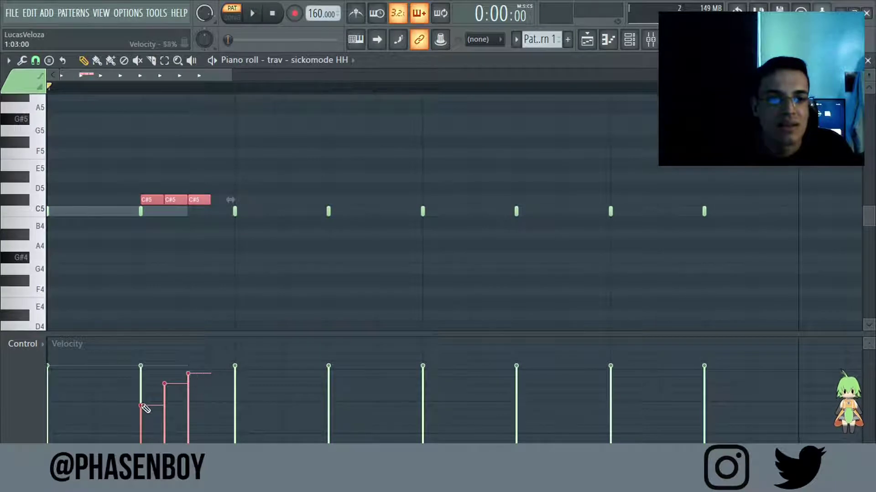
pyautogui.moveTo(141, 405); pyautogui.dragTo(187, 383)
pyautogui.click(253, 13)
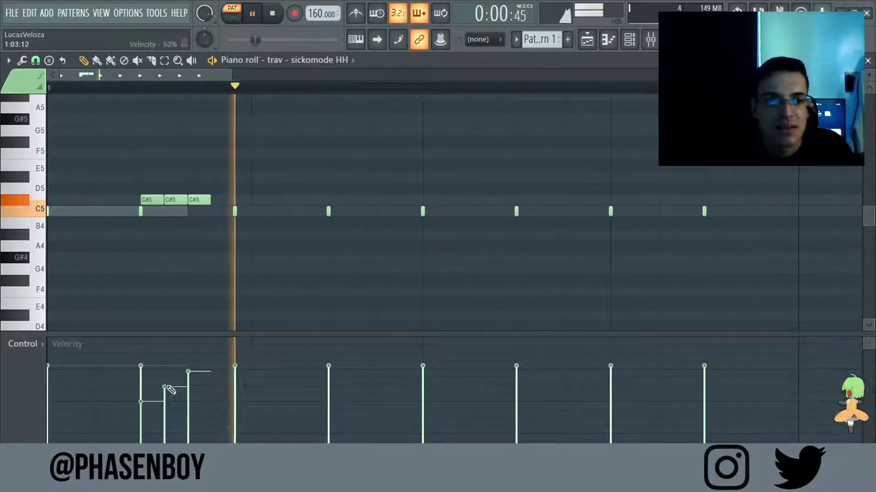
# Raise the middle C#5 note's velocity and lower the last one's during playback, then stop.
pyautogui.moveTo(200, 406)
pyautogui.mouseDown()
pyautogui.moveTo(201, 418)
pyautogui.moveTo(172, 372)
pyautogui.mouseUp()
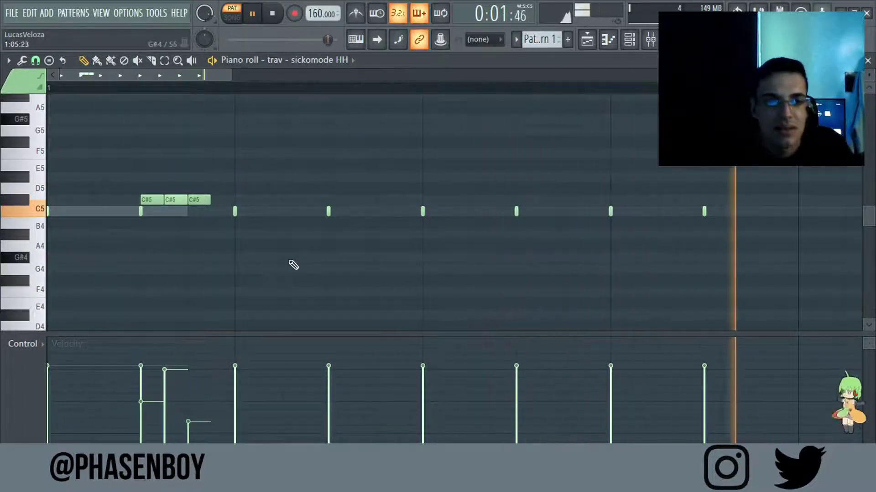
pyautogui.scroll(-2, 350, 252)
pyautogui.scroll(-2, 358, 253)
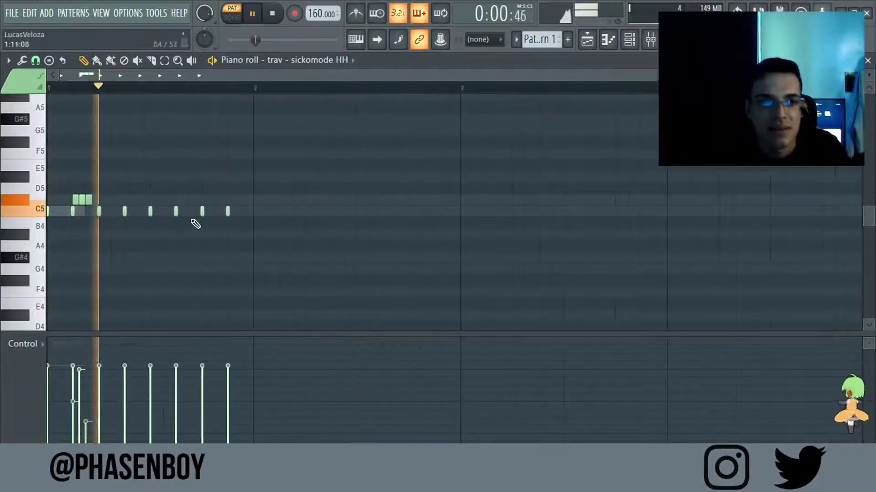
pyautogui.press('space')
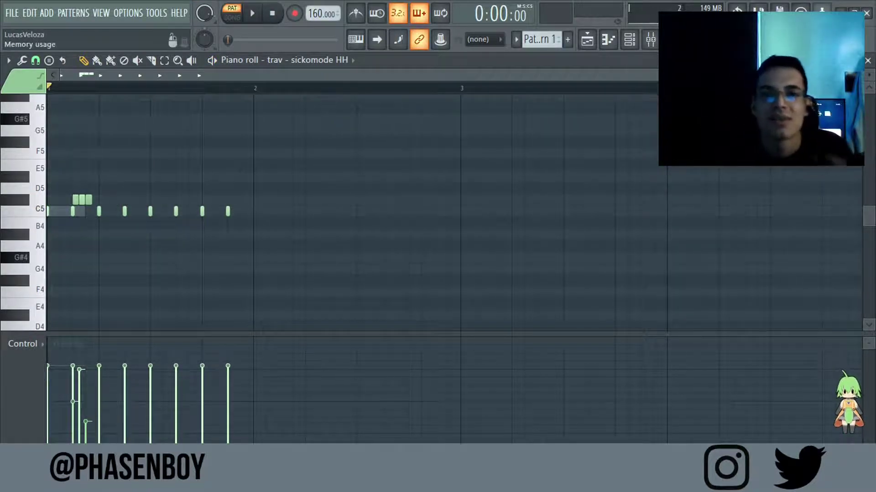
# Try a fine time shift of 0:02 on the sickomode hi-hat channel and play the pattern to hear it.
pyautogui.click(632, 40)
pyautogui.click(154, 274)
pyautogui.click(101, 193)
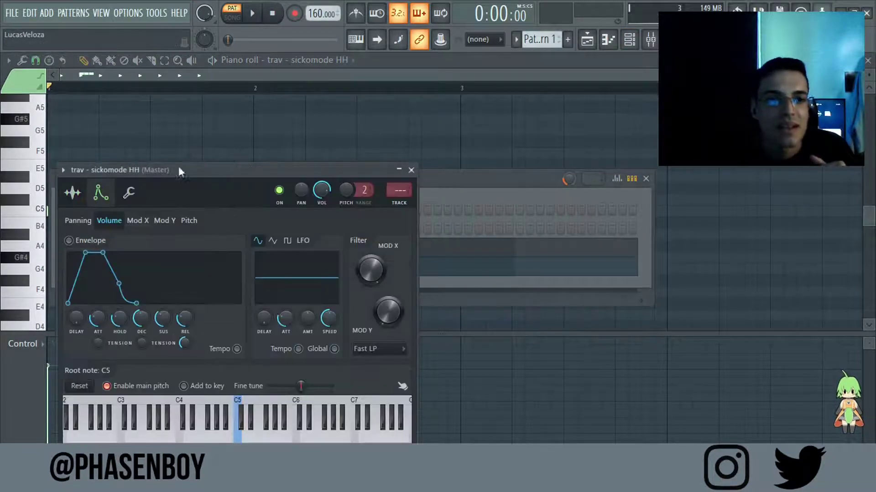
pyautogui.moveTo(187, 171); pyautogui.dragTo(362, 116)
pyautogui.click(304, 138)
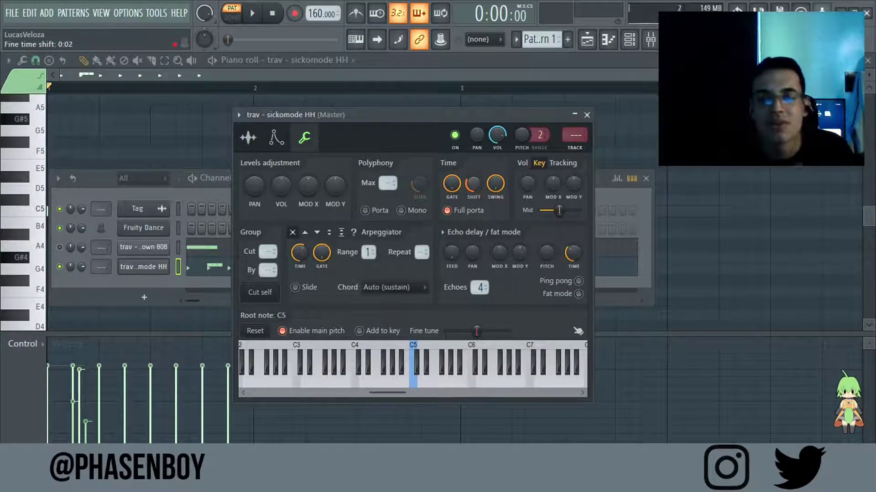
pyautogui.click(586, 115)
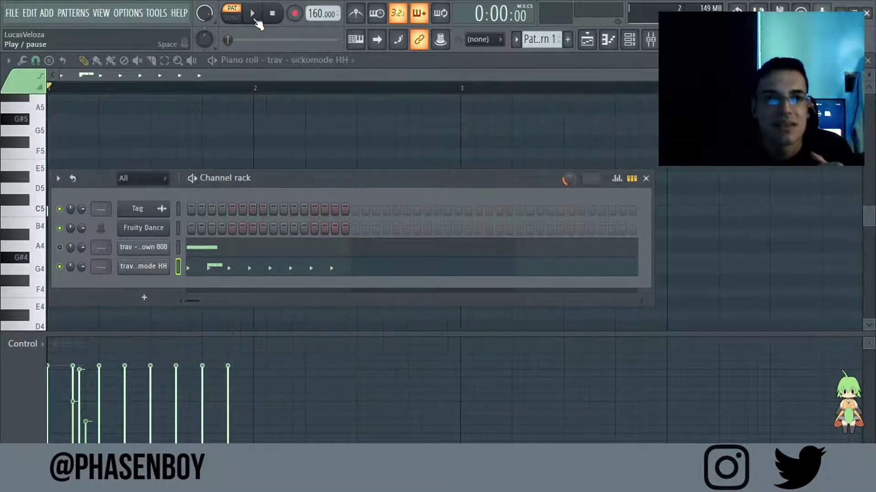
pyautogui.click(252, 14)
pyautogui.press('F6')
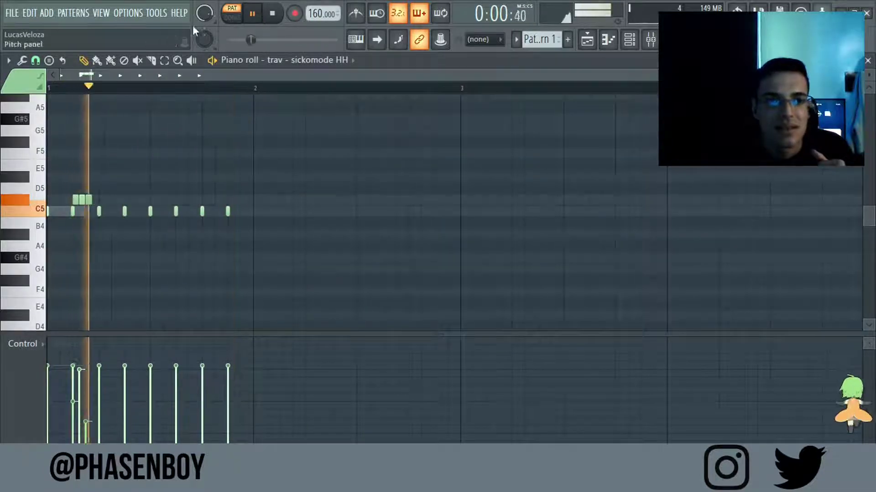
pyautogui.press('space')
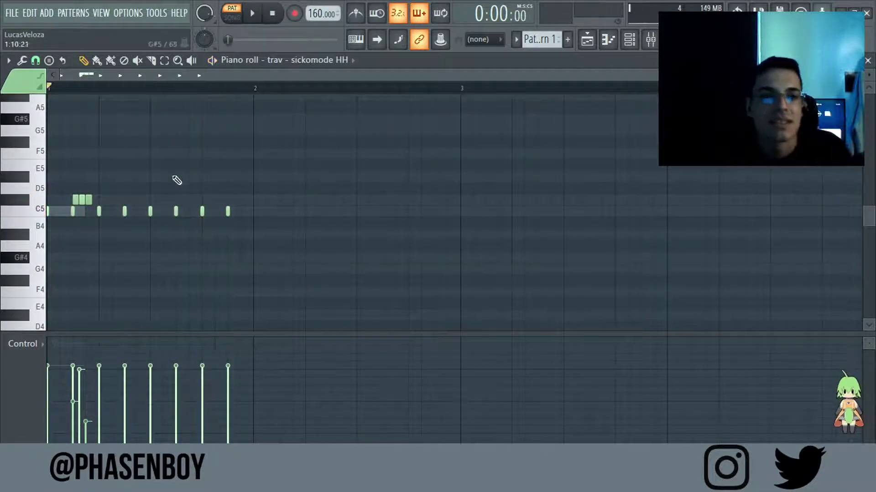
# Reset the sickomode hi-hat channel's fine time shift to 0:00 and return to its piano roll.
pyautogui.click(639, 34)
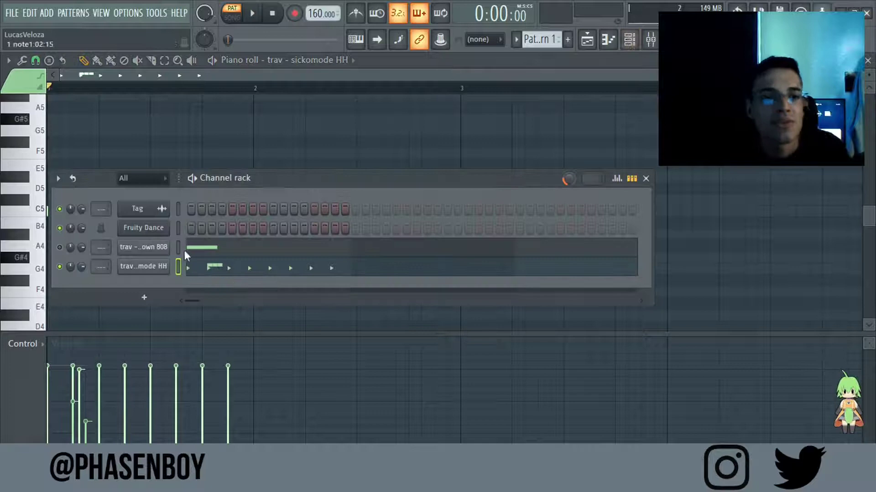
pyautogui.click(161, 267)
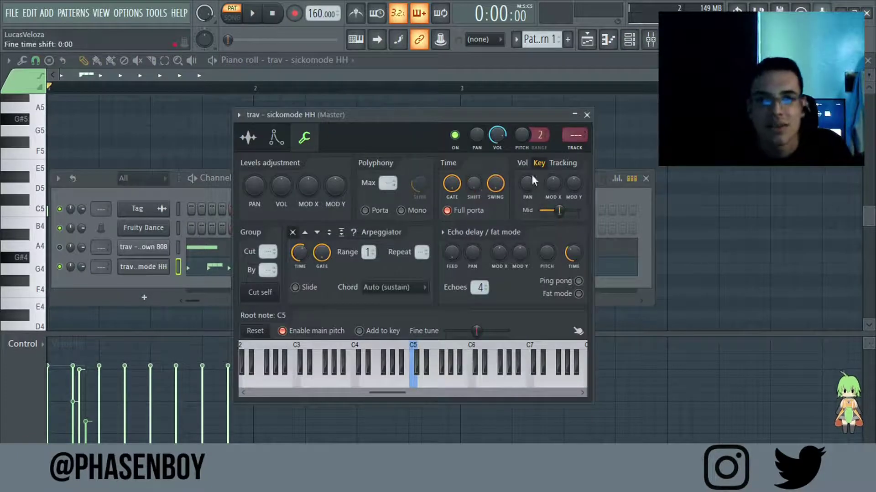
pyautogui.press('F7')
# Nudge all the sickomode hi-hat notes slightly later off the grid, play the pattern, and stop.
pyautogui.moveTo(307, 148); pyautogui.dragTo(45, 310)
pyautogui.scroll(5, 217, 229)
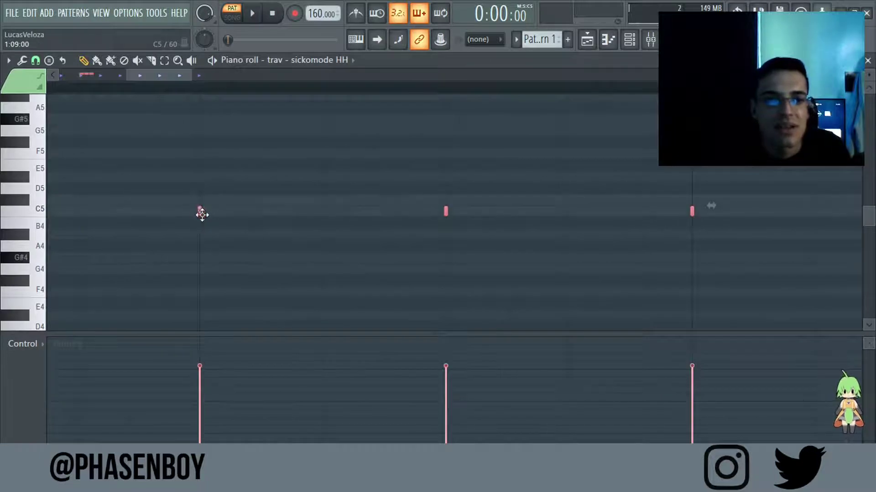
pyautogui.moveTo(202, 215); pyautogui.dragTo(209, 213)
pyautogui.press('space')
pyautogui.scroll(-4, 279, 254)
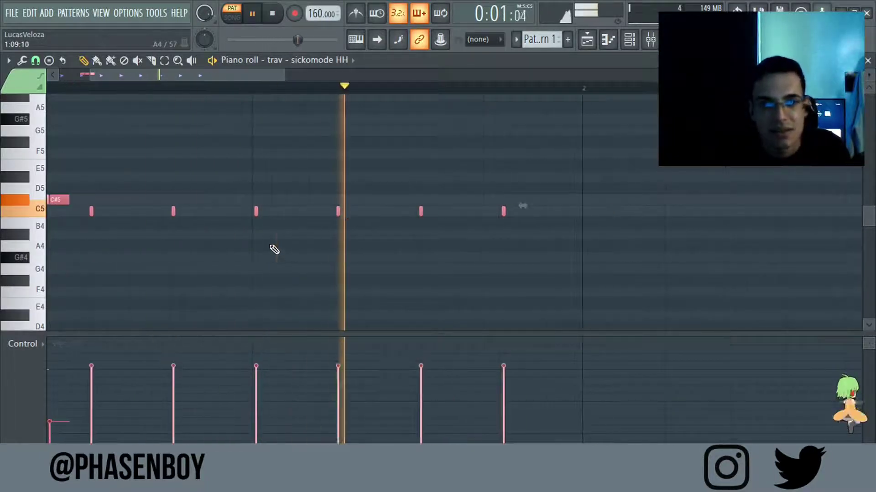
pyautogui.scroll(-3, 275, 249)
pyautogui.click(260, 258)
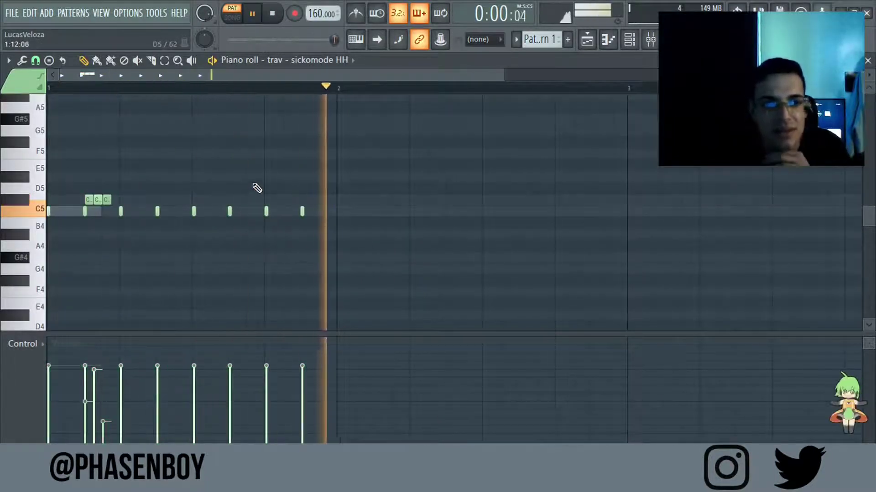
pyautogui.click(270, 17)
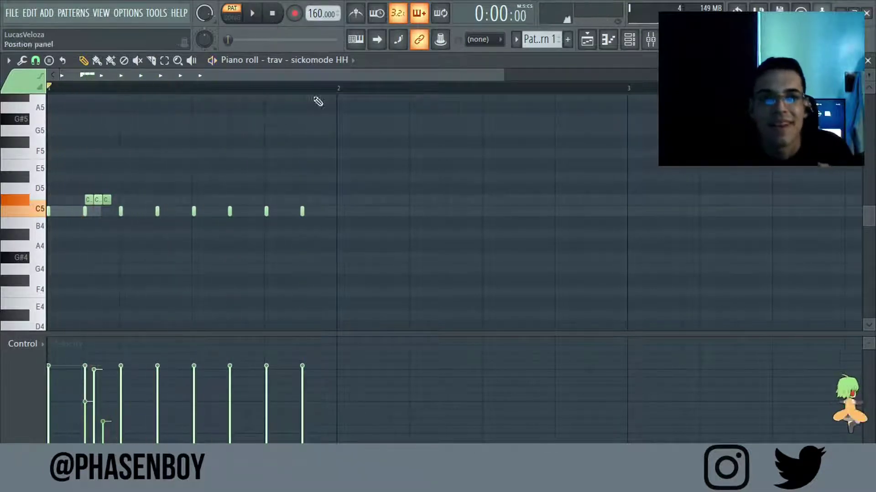
# Add the trav - clippy HH sample from the browser as a new channel in the channel rack.
pyautogui.click(631, 40)
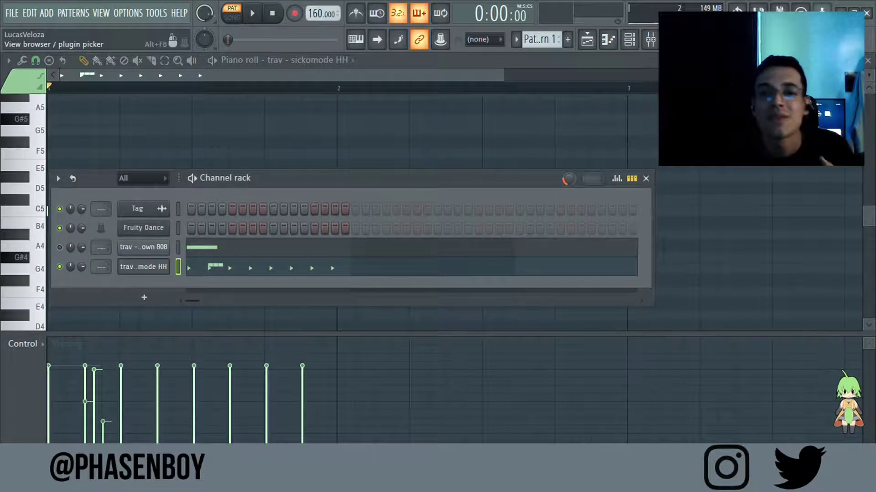
pyautogui.hotkey('alt', 'F8')
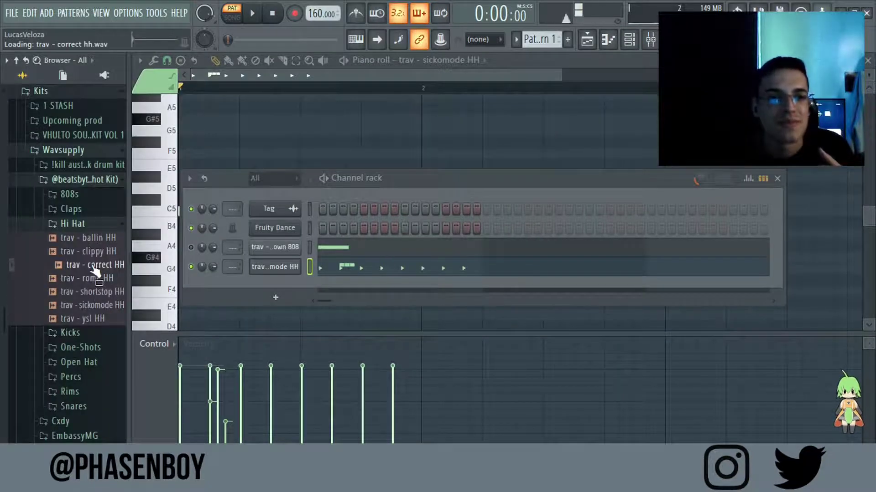
pyautogui.moveTo(97, 254); pyautogui.dragTo(296, 286)
pyautogui.hotkey('alt', 'F8')
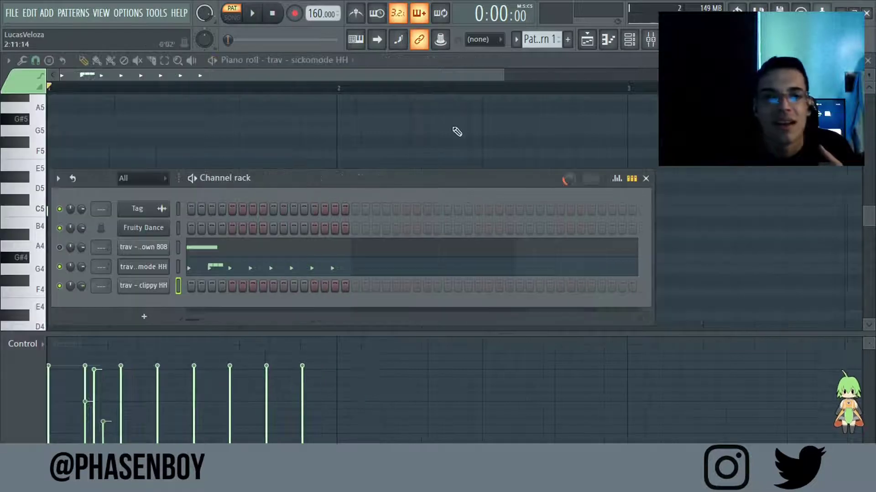
# Reverse the clippy hi-hat sample in its channel settings.
pyautogui.click(151, 286)
pyautogui.moveTo(267, 187); pyautogui.dragTo(311, 134)
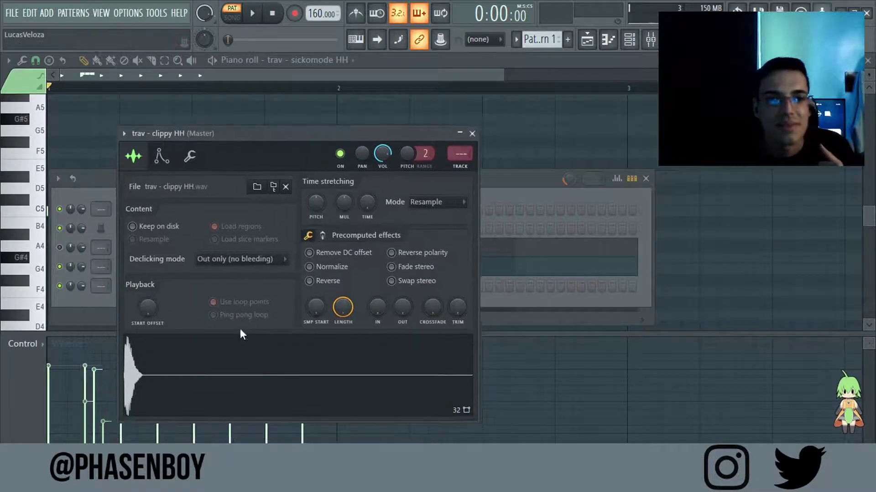
pyautogui.click(310, 282)
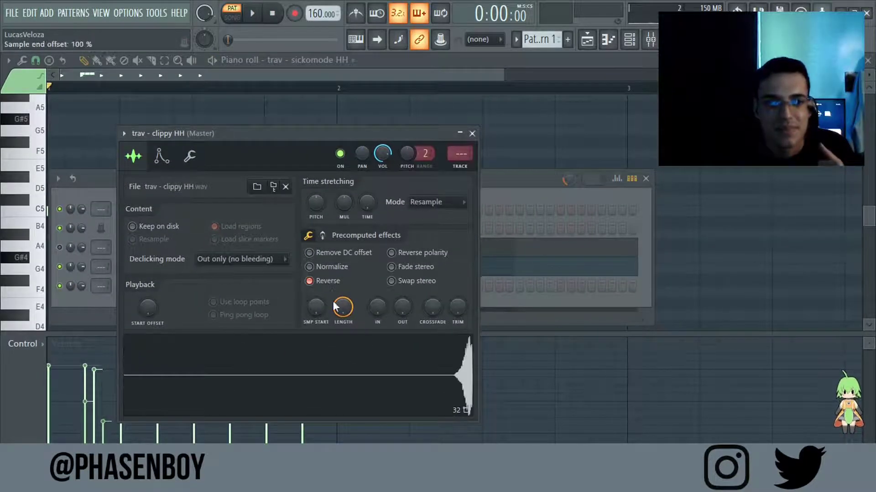
# Raise the reversed clippy hi-hat's start offset to 94% and add a slight fade-out, trimming the silence before the hit.
pyautogui.moveTo(147, 308); pyautogui.dragTo(147, 262)
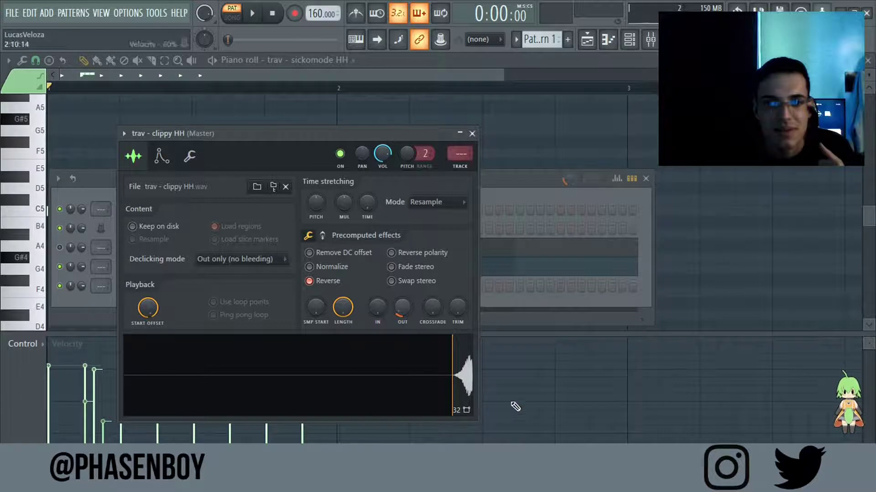
pyautogui.rightClick(373, 235)
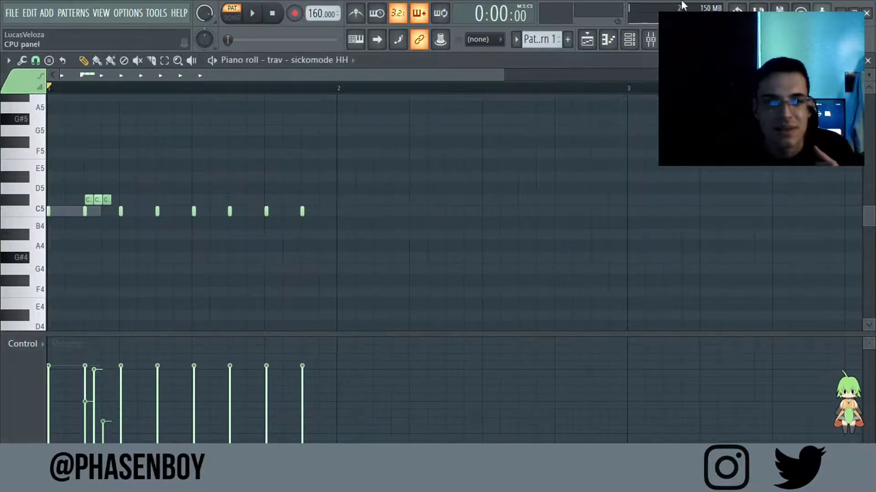
# Place a two-step C5 note for the clippy hi-hat on beat 4 of bar 1 while the pattern plays.
pyautogui.press('Down')
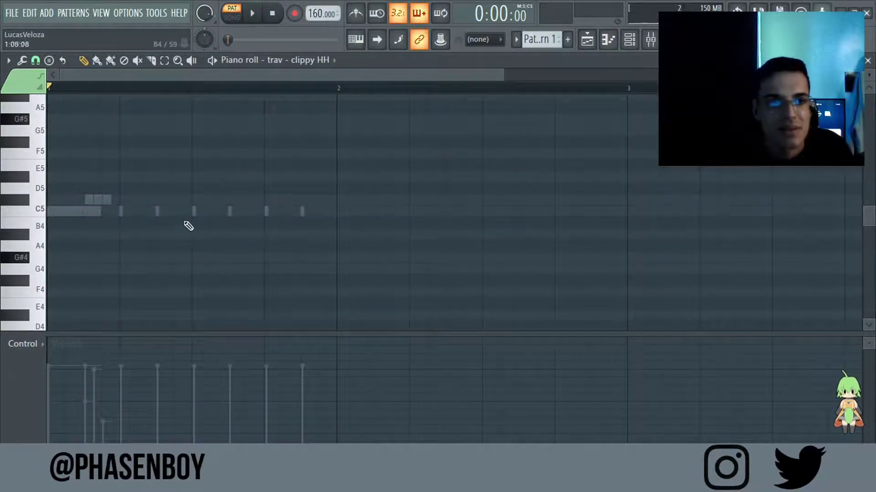
pyautogui.press('space')
pyautogui.click(233, 212)
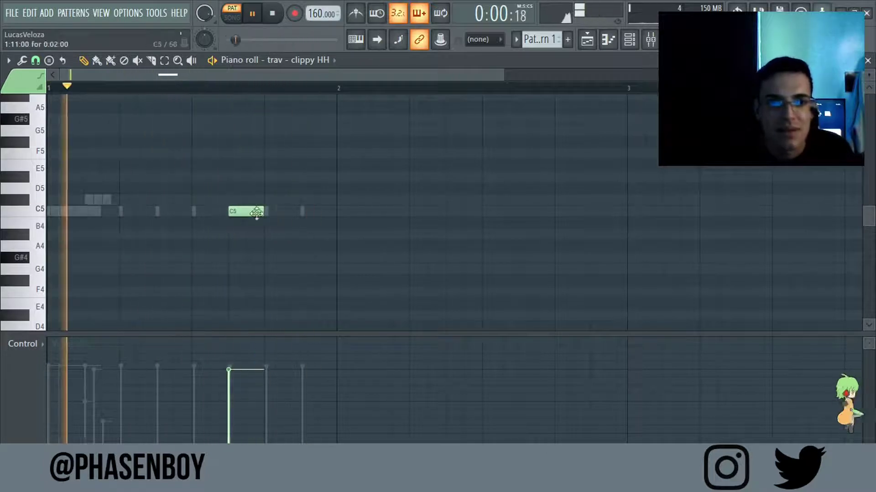
pyautogui.moveTo(257, 212); pyautogui.dragTo(174, 203)
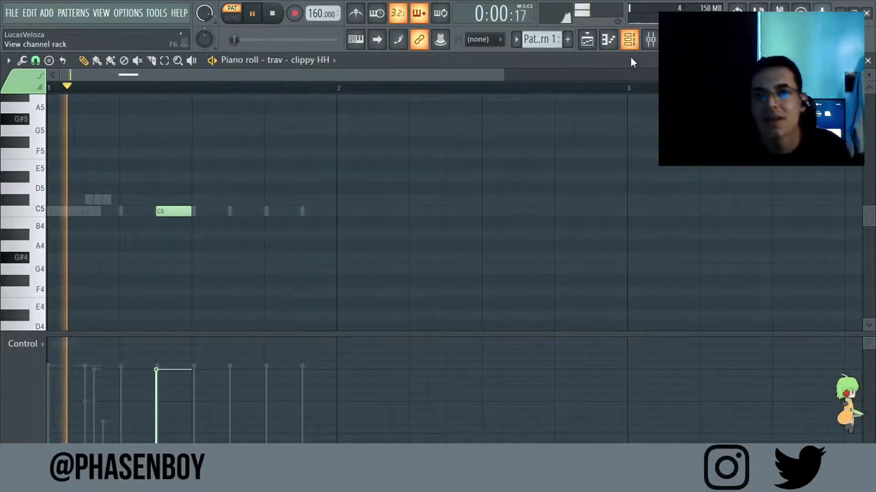
pyautogui.moveTo(173, 211); pyautogui.dragTo(284, 211)
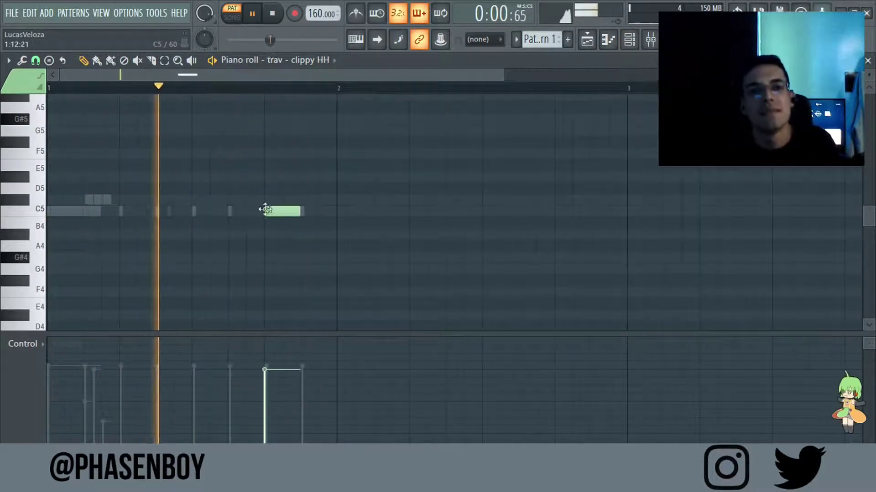
# Shorten the clippy hi-hat sample's length, lower its start offset to include the whole reversed swell, and audition the pattern.
pyautogui.click(629, 39)
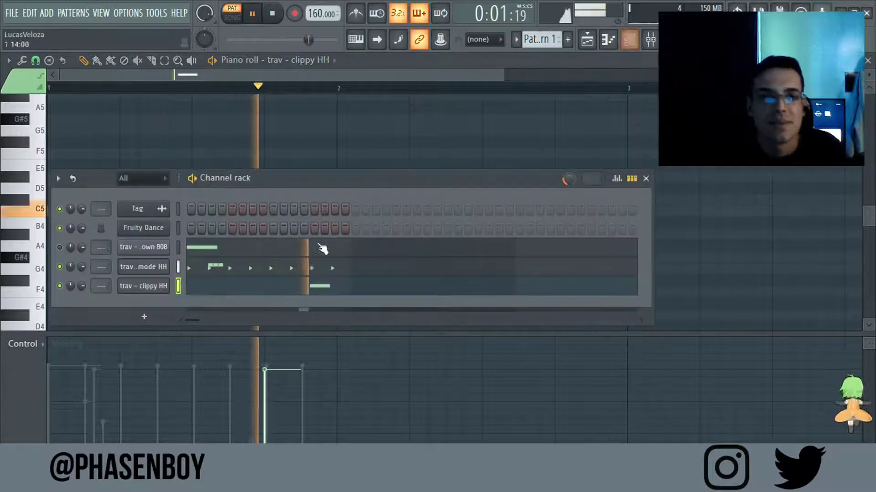
pyautogui.click(145, 286)
pyautogui.press('space')
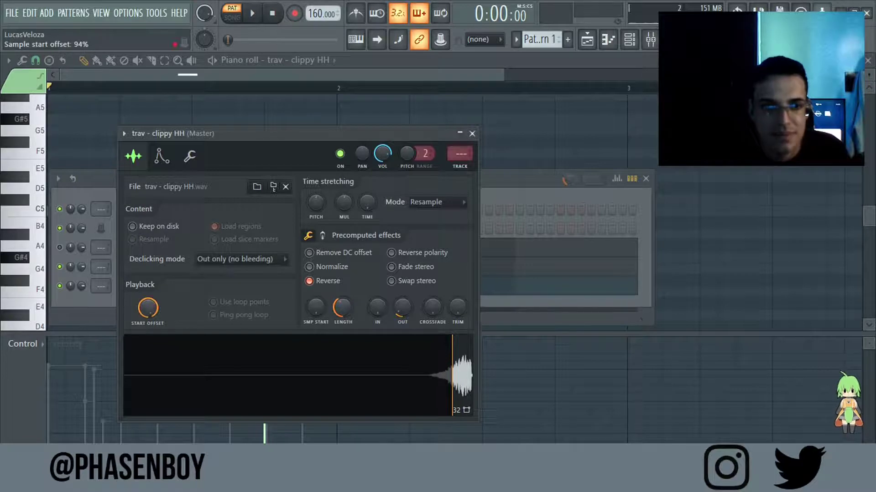
pyautogui.moveTo(148, 309); pyautogui.dragTo(148, 312)
pyautogui.press('space')
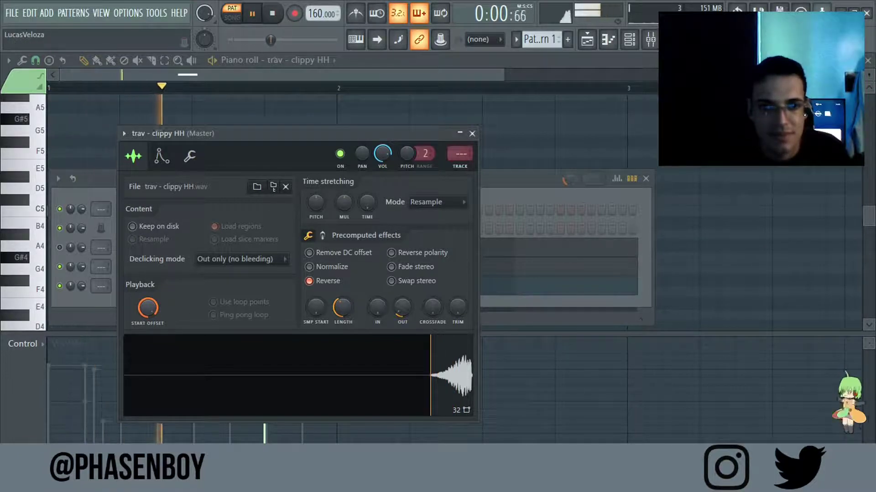
pyautogui.click(680, 190)
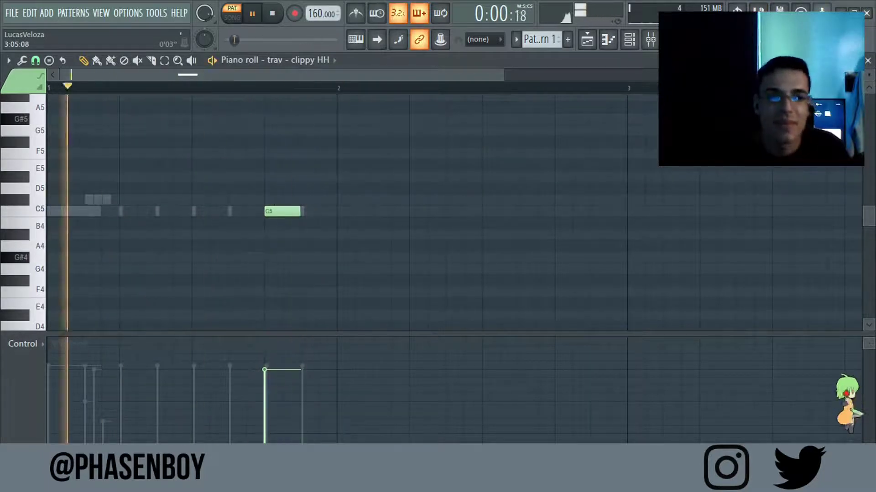
pyautogui.press('space')
# Preview samples in the kit's Percs folder and add trav - swoosh perc as a new channel in the channel rack.
pyautogui.click(631, 40)
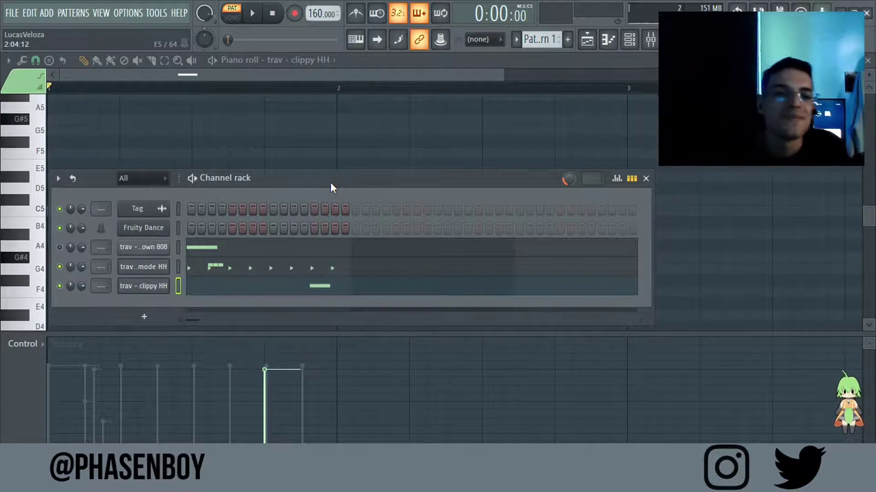
pyautogui.moveTo(451, 183); pyautogui.dragTo(547, 165)
pyautogui.click(629, 39)
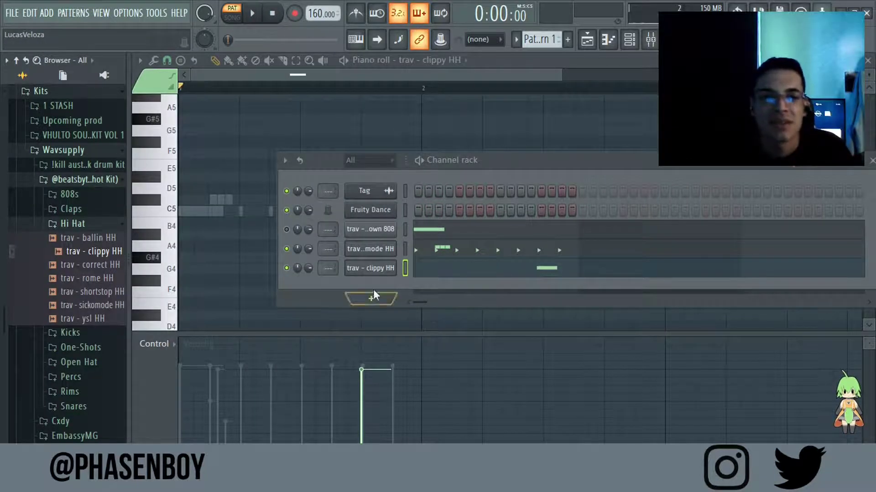
pyautogui.click(69, 224)
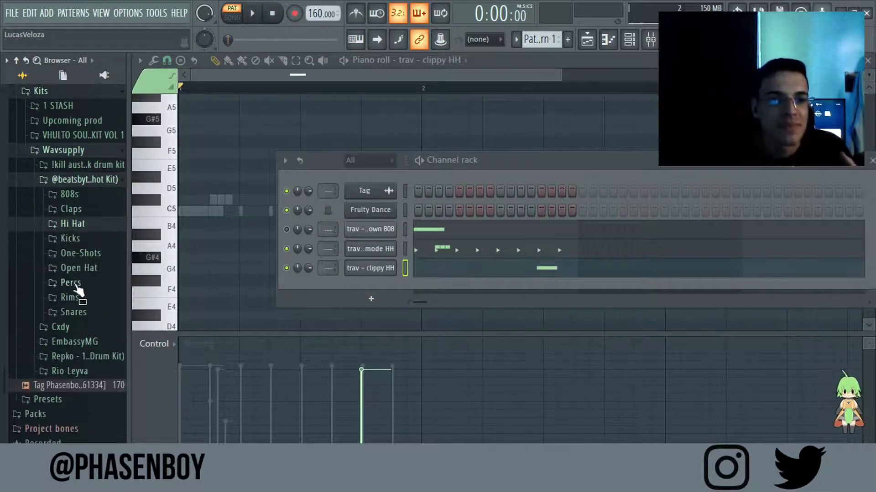
pyautogui.click(76, 286)
pyautogui.click(107, 379)
pyautogui.click(104, 368)
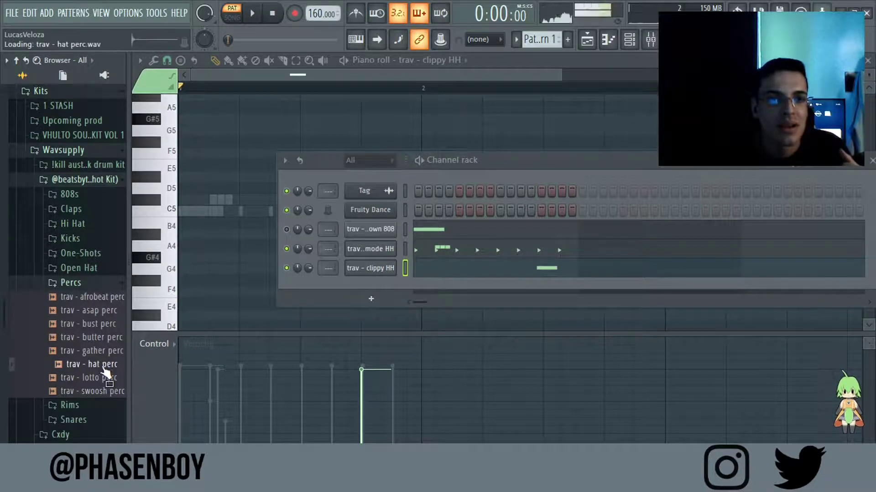
pyautogui.click(106, 379)
pyautogui.click(106, 392)
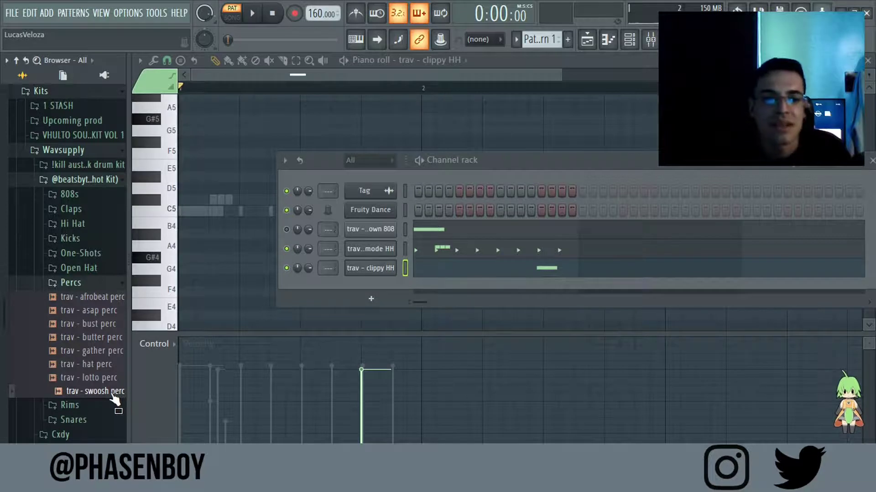
pyautogui.moveTo(98, 399); pyautogui.dragTo(368, 294)
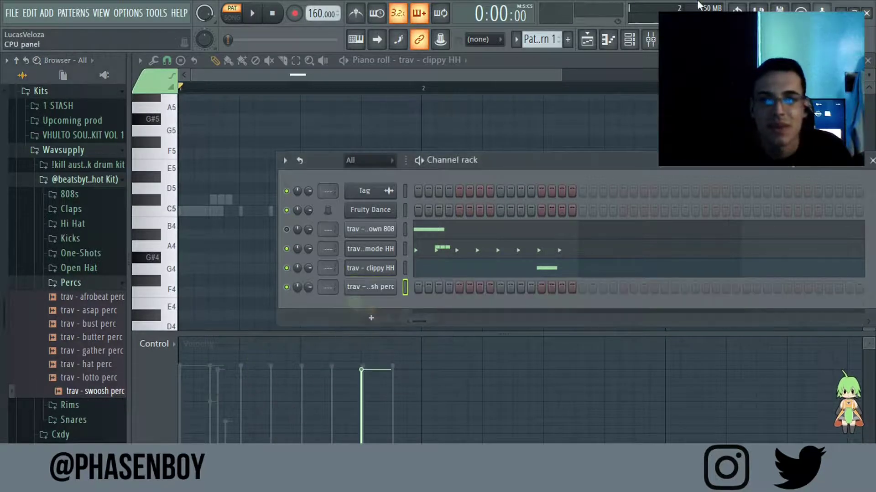
# Open the swoosh perc's channel settings and raise its start offset to skip the first hit of the sample.
pyautogui.click(651, 39)
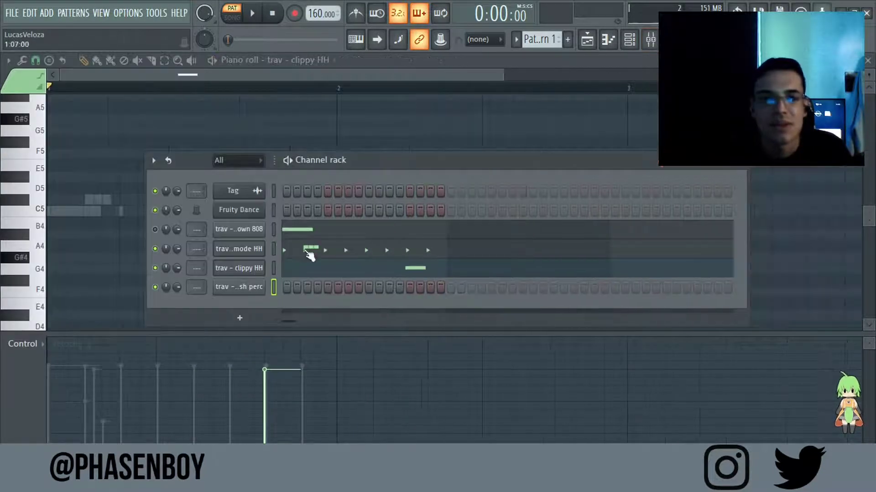
pyautogui.click(249, 292)
pyautogui.moveTo(227, 208); pyautogui.dragTo(375, 73)
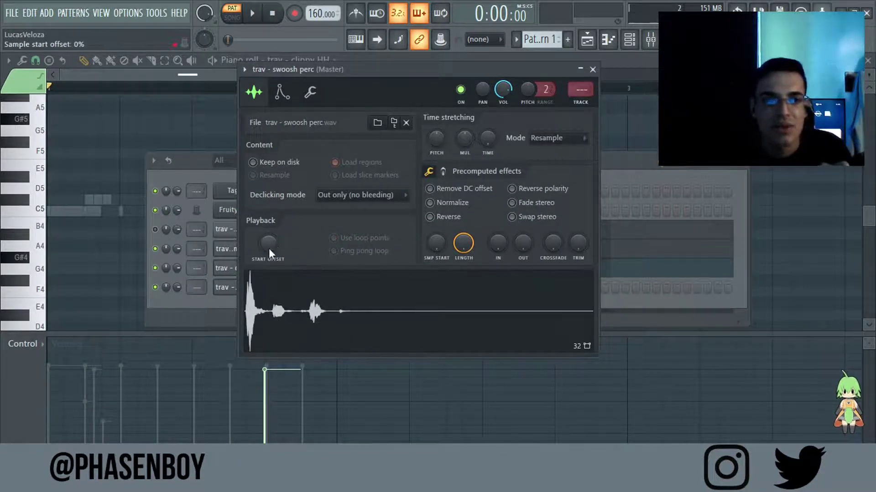
pyautogui.moveTo(268, 244); pyautogui.dragTo(268, 239)
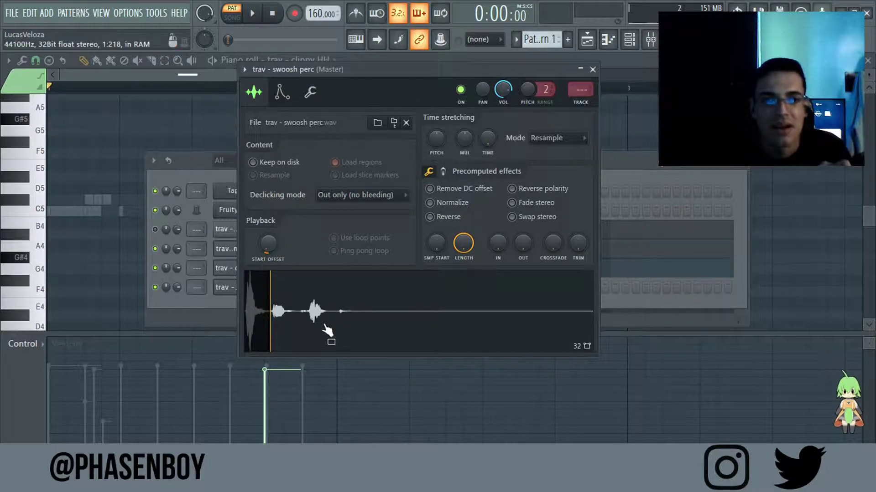
# Boost the swoosh perc's gain to 14% in its precomputed effects and audition the sample.
pyautogui.click(442, 171)
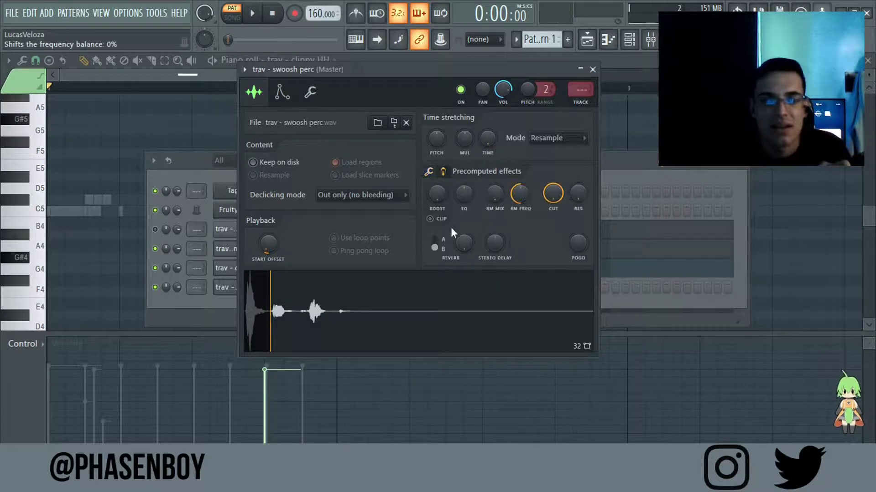
pyautogui.click(442, 173)
pyautogui.click(442, 173)
pyautogui.moveTo(440, 202); pyautogui.dragTo(440, 199)
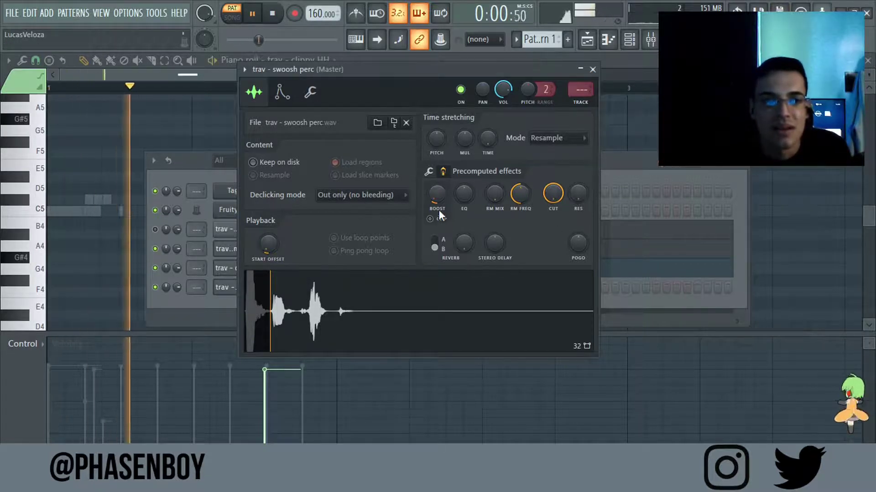
pyautogui.click(396, 305)
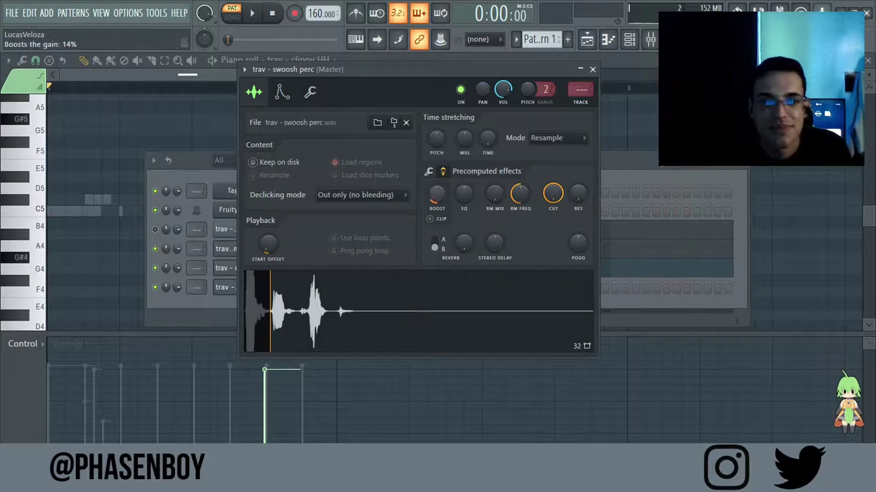
# Raise the swoosh perc's start offset up to its third hit, fine-tune the boost and close the channel settings.
pyautogui.moveTo(268, 244); pyautogui.dragTo(267, 234)
pyautogui.moveTo(437, 193); pyautogui.dragTo(436, 190)
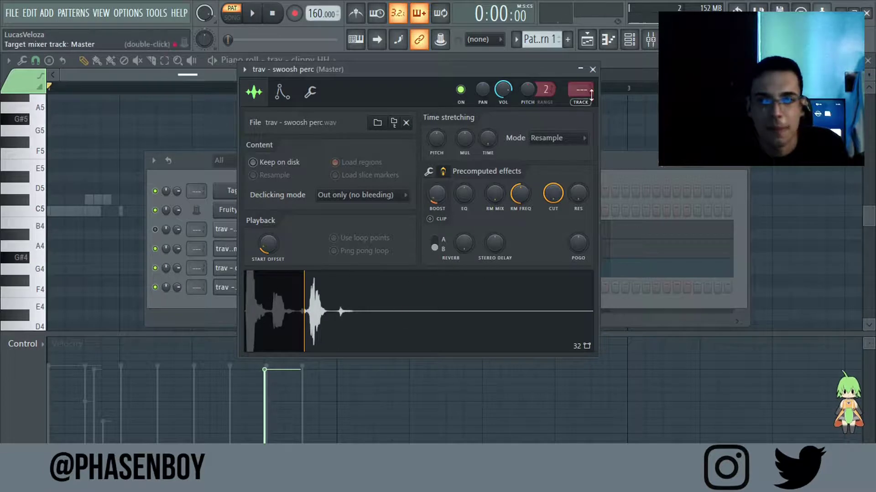
pyautogui.click(592, 69)
pyautogui.click(588, 74)
# Add a swoosh perc hit on the ninth step of the pattern, then listen to the pattern and stop playback.
pyautogui.click(608, 39)
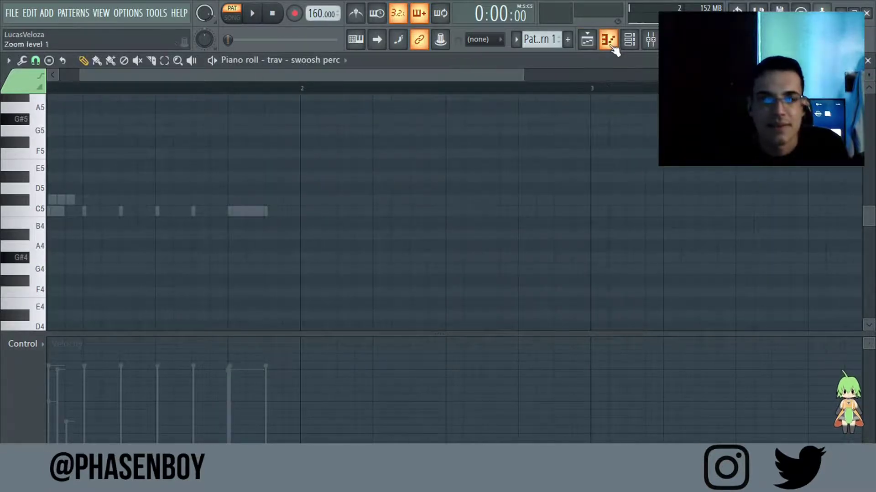
pyautogui.click(629, 39)
pyautogui.press('space')
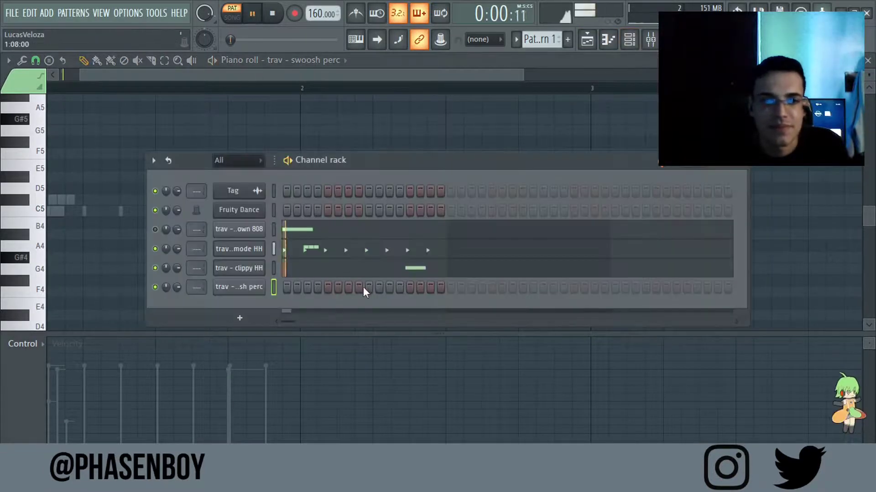
pyautogui.click(406, 75)
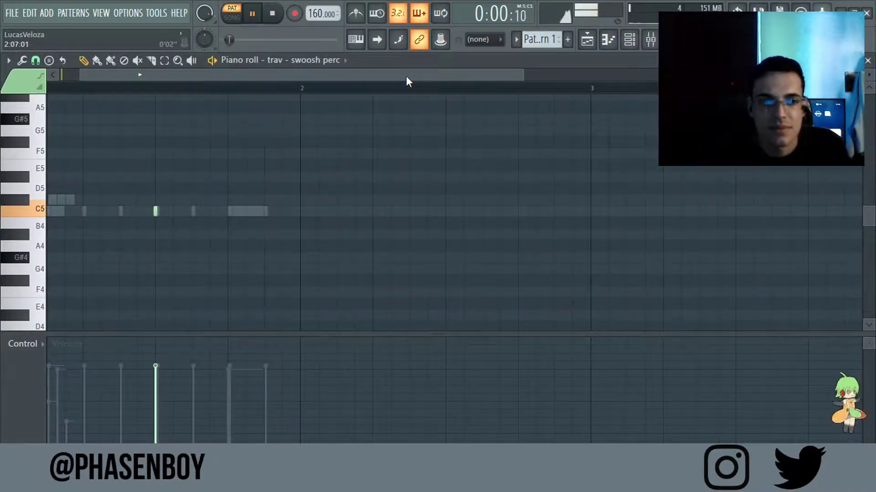
pyautogui.click(636, 41)
pyautogui.press('space')
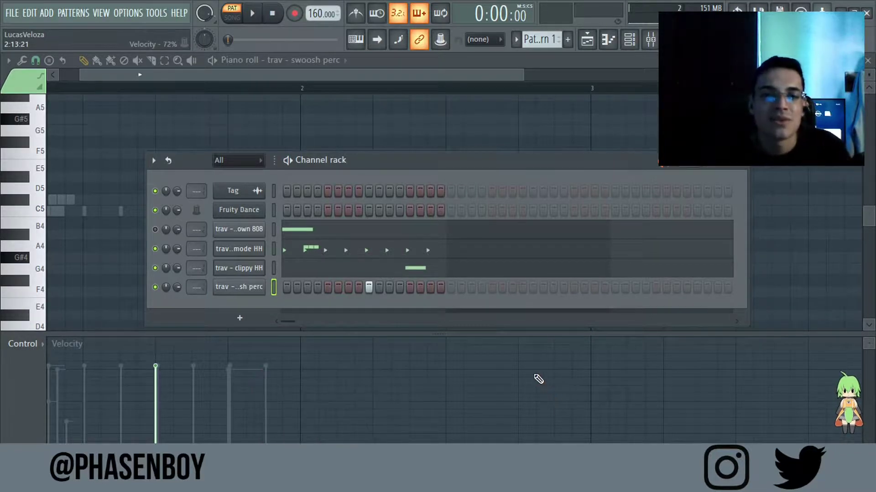
# Switch to the WavSupply Drum Kits page in Chrome and look through the free kits down to trav – 2k.
pyautogui.moveTo(332, 482)
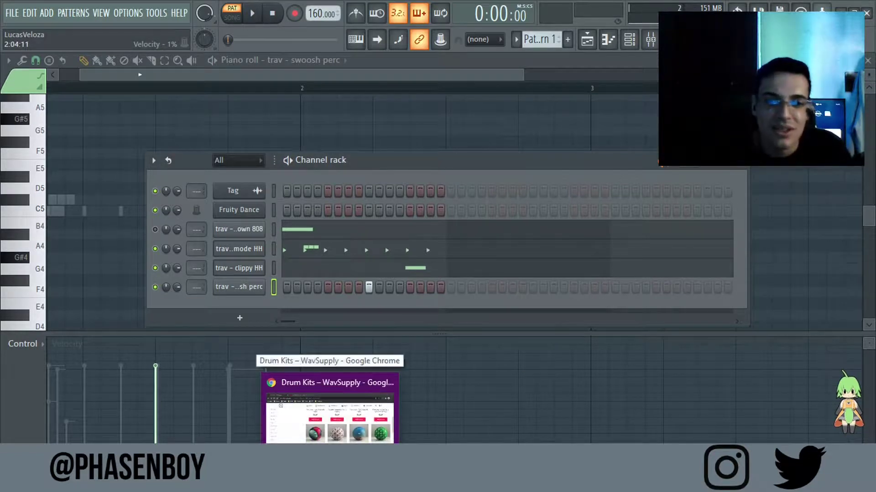
pyautogui.click(333, 410)
pyautogui.scroll(7, 580, 256)
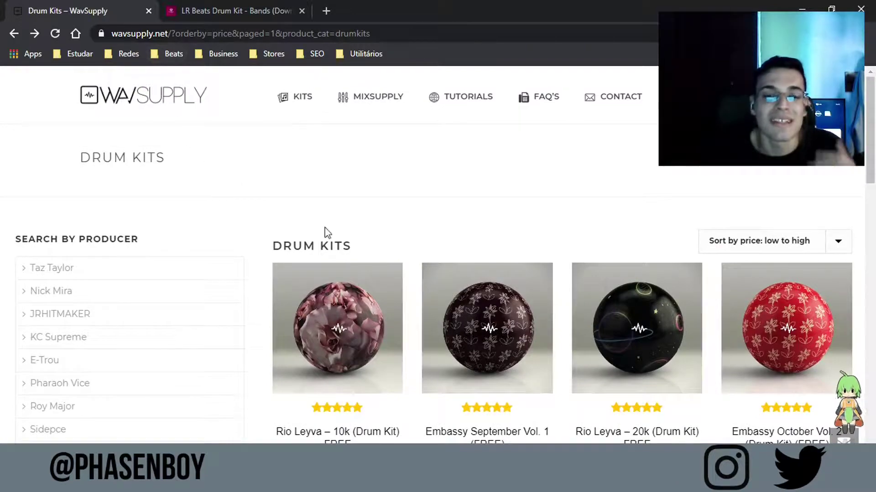
pyautogui.scroll(-2, 561, 274)
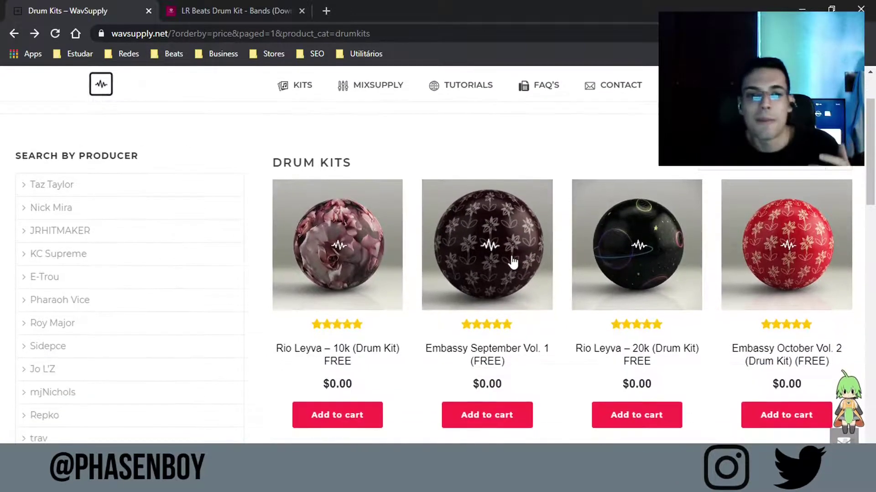
pyautogui.scroll(-2, 513, 263)
pyautogui.scroll(-5, 508, 236)
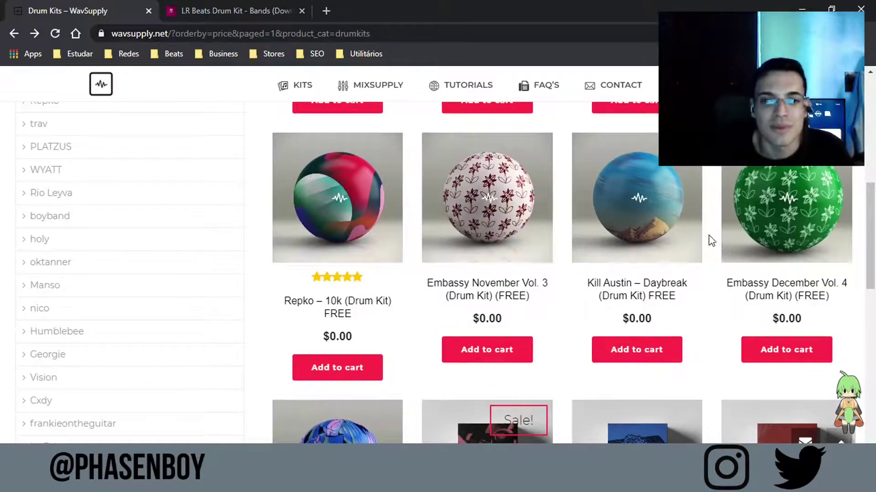
pyautogui.scroll(-3, 659, 218)
pyautogui.scroll(2, 660, 220)
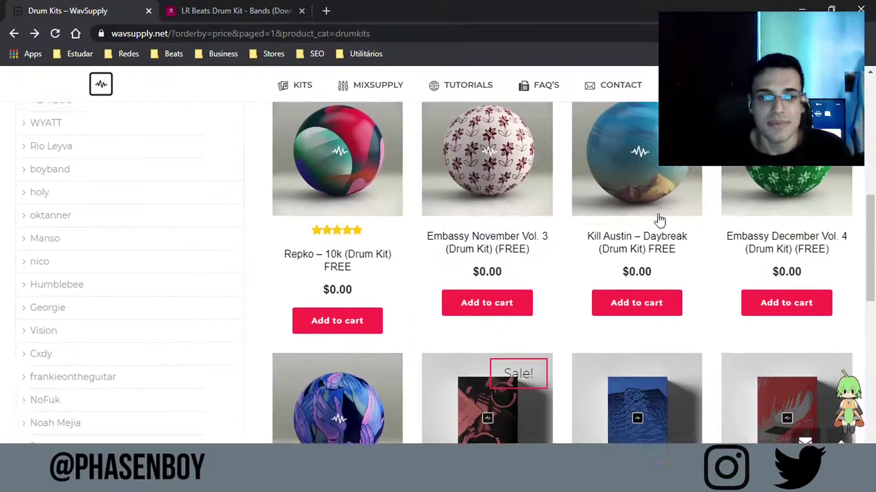
pyautogui.scroll(1, 638, 228)
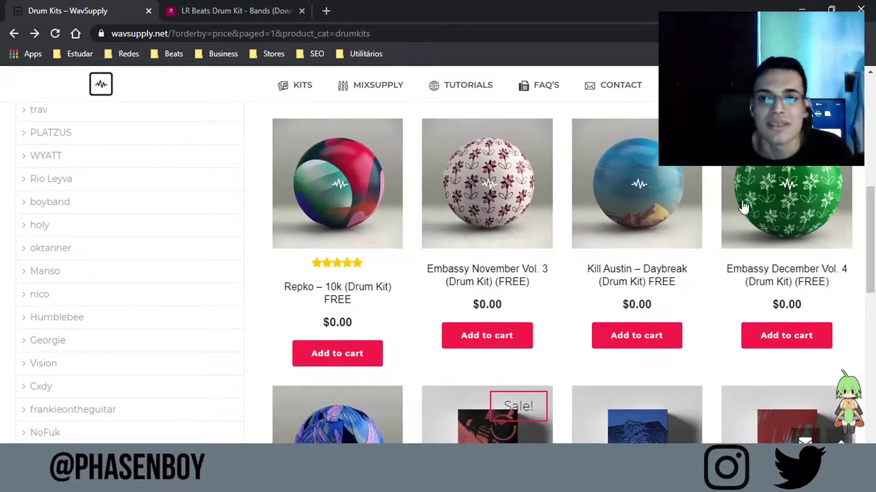
pyautogui.scroll(6, 387, 239)
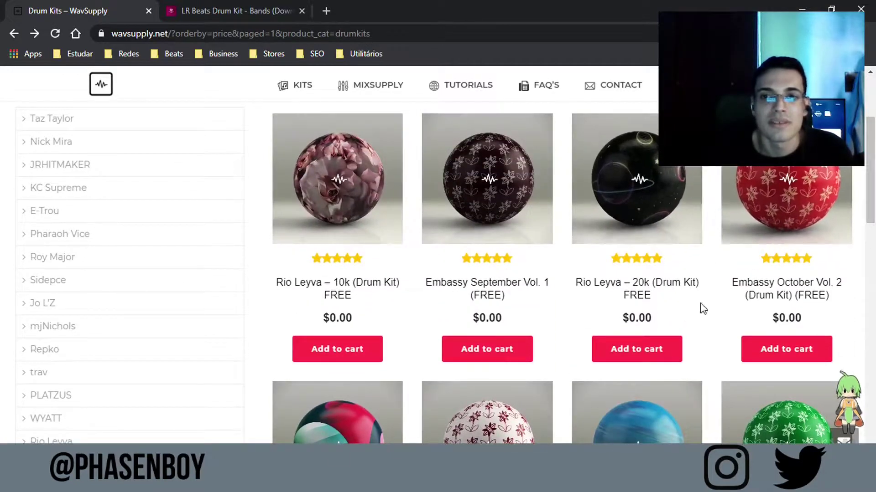
pyautogui.scroll(-9, 703, 309)
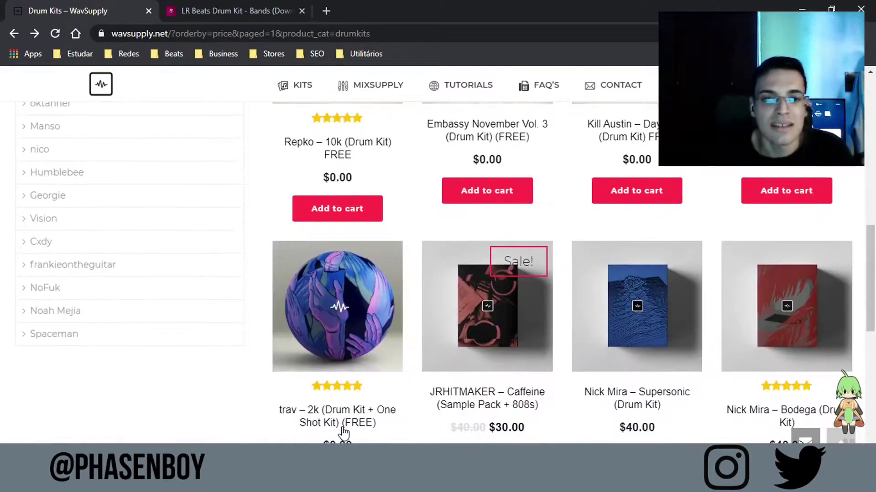
# Open the free trav – 2k kit's product page and examine the drum samples and one-shots listed in its description.
pyautogui.click(335, 313)
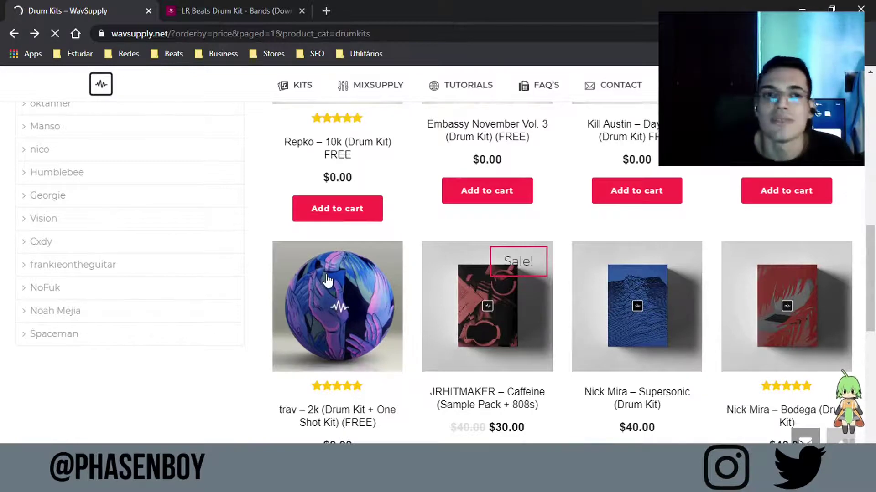
pyautogui.scroll(-10, 228, 301)
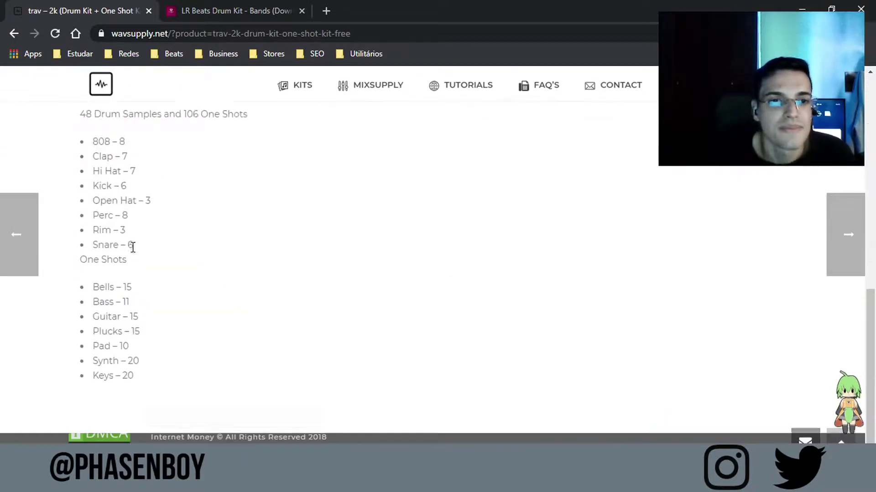
pyautogui.scroll(1, 132, 246)
pyautogui.moveTo(142, 432); pyautogui.dragTo(104, 226)
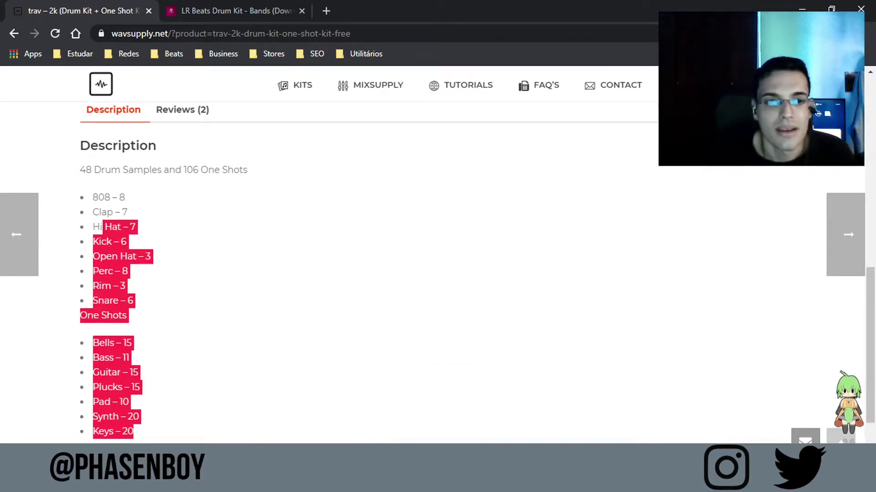
pyautogui.click(153, 440)
# Switch to FL Studio to hide the sample browser, and return to the top of the trav – 2k page in Chrome.
pyautogui.hotkey('alt', 'Tab')
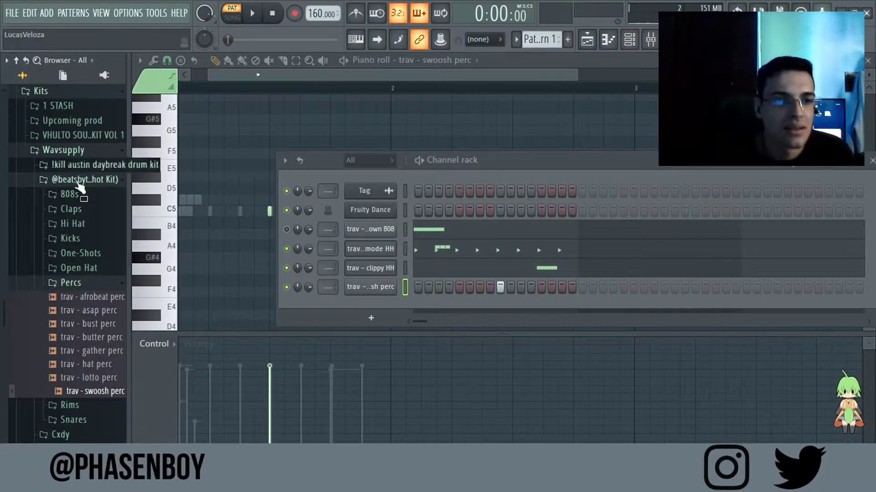
pyautogui.hotkey('alt', 'F8')
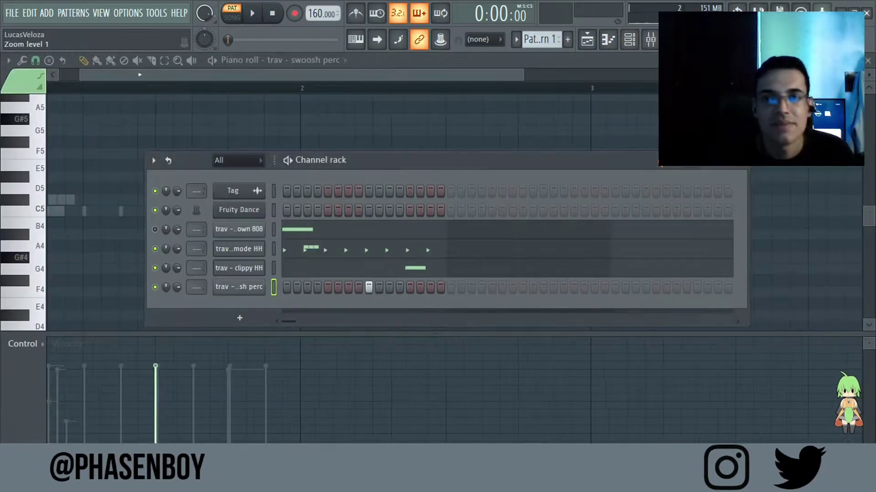
pyautogui.hotkey('alt', 'Tab')
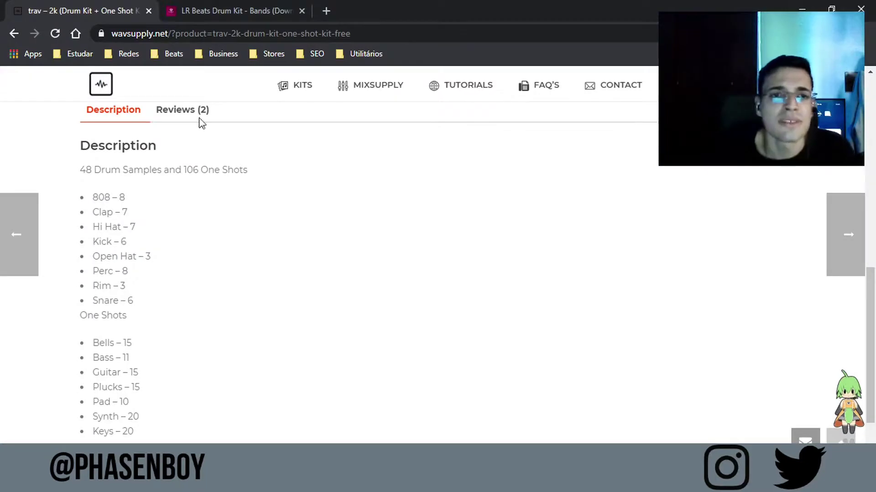
pyautogui.scroll(10, 267, 219)
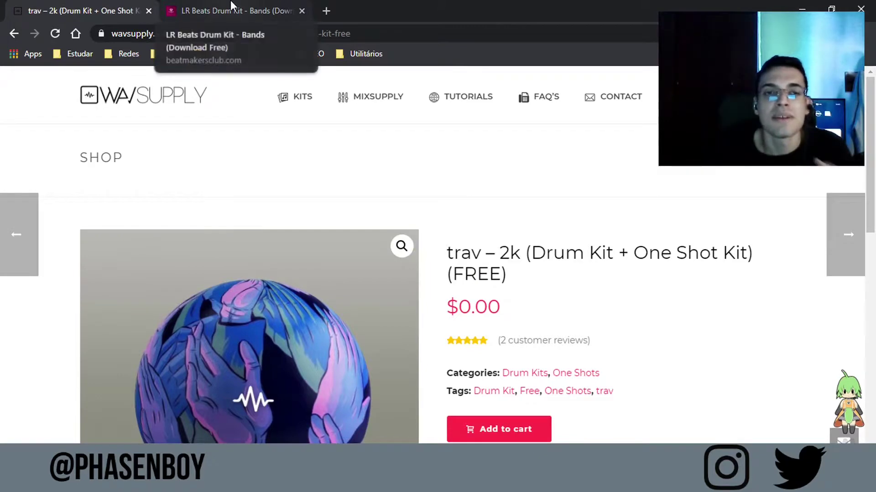
# Examine the LR Beats Drum Kit – Bands page's description, contents list and download section, and return to the trav – 2k page.
pyautogui.click(233, 6)
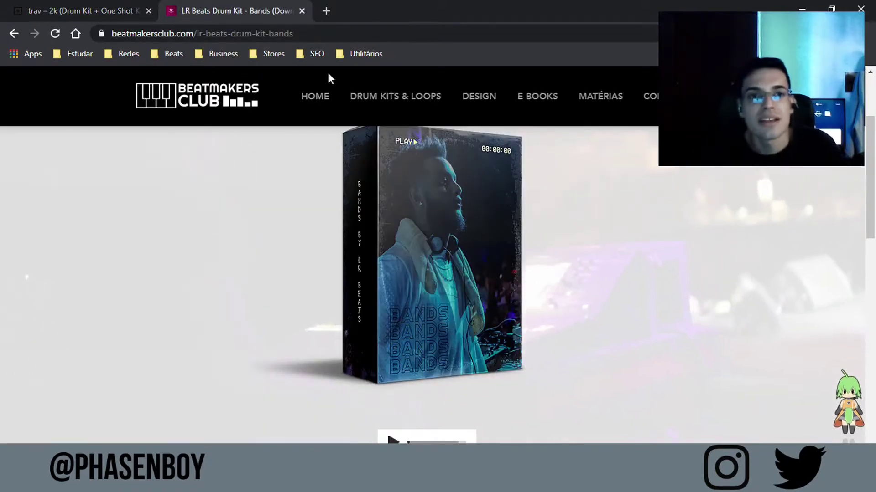
pyautogui.scroll(-10, 593, 317)
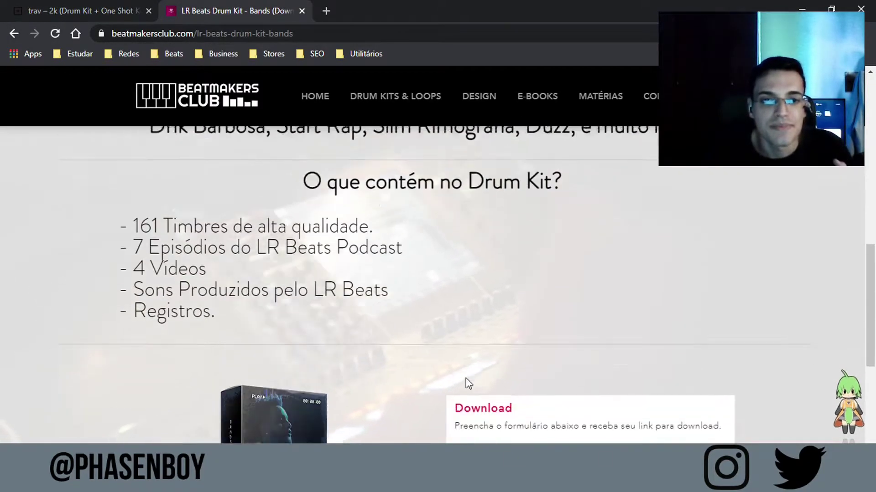
pyautogui.scroll(-2, 466, 382)
pyautogui.scroll(1, 319, 338)
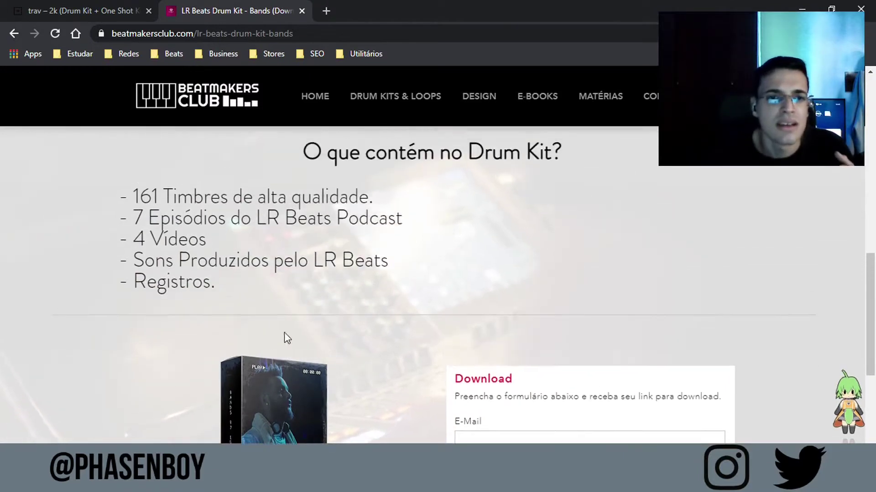
pyautogui.scroll(4, 284, 337)
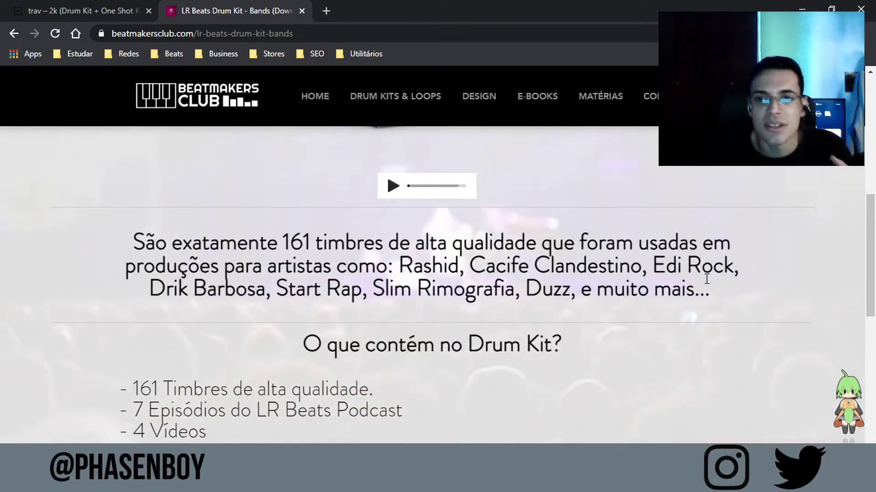
pyautogui.scroll(-1, 548, 319)
pyautogui.moveTo(212, 409); pyautogui.dragTo(132, 311)
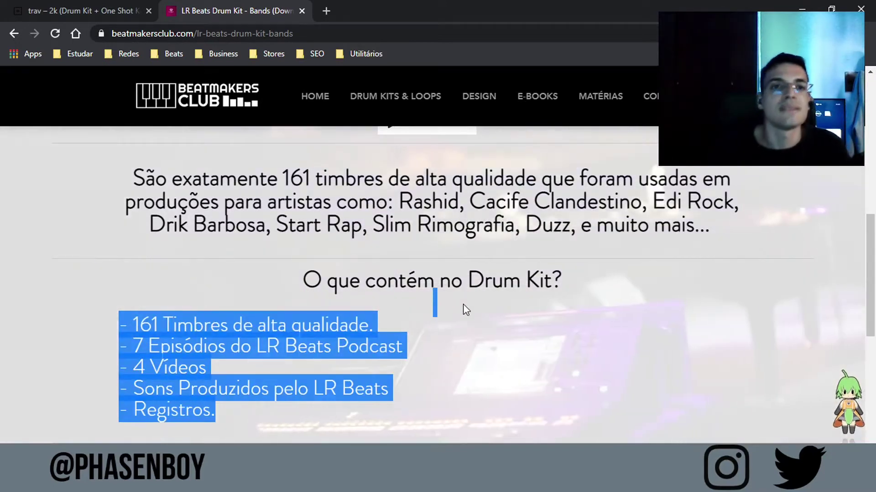
pyautogui.click(46, 6)
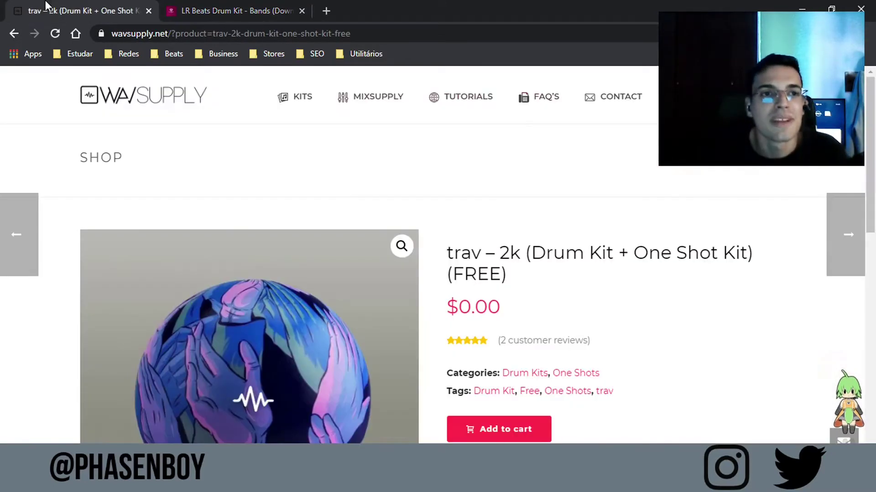